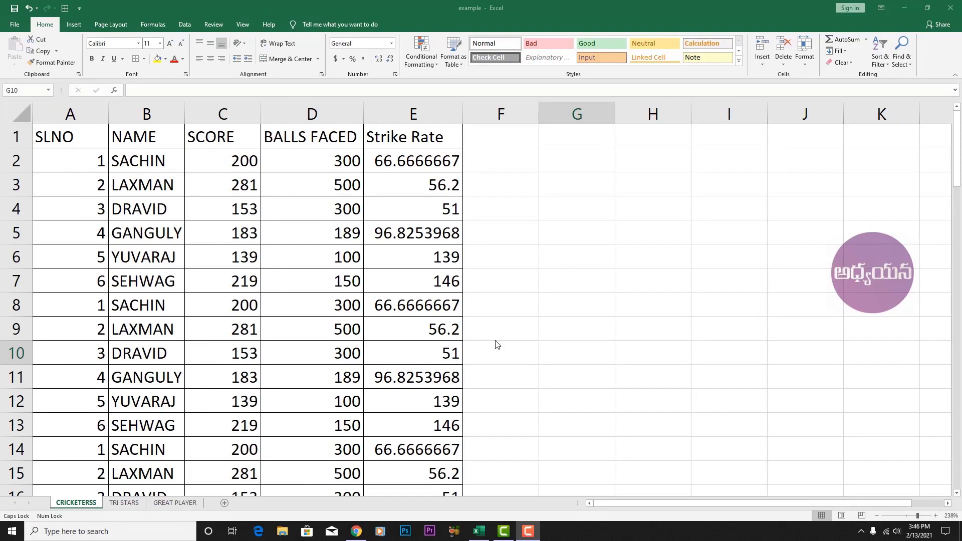
- Look through the Format, Insert and Delete menus and the sheet tabs, ending on CRICKETERSS
click(801, 64)
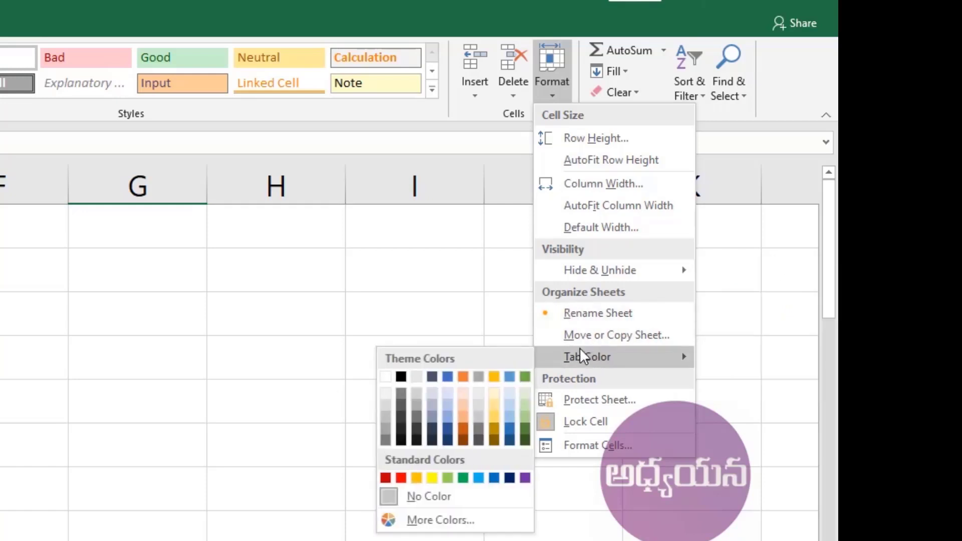
click(456, 276)
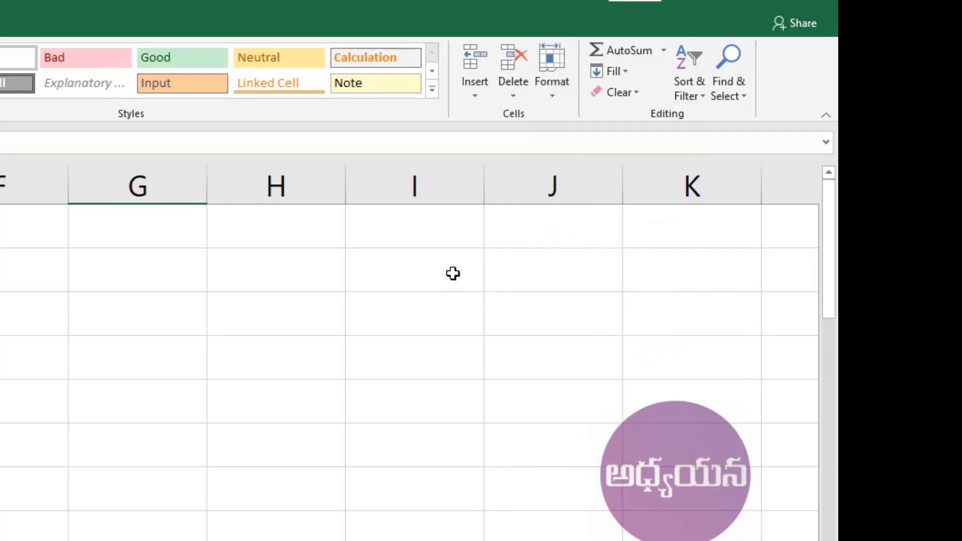
click(475, 100)
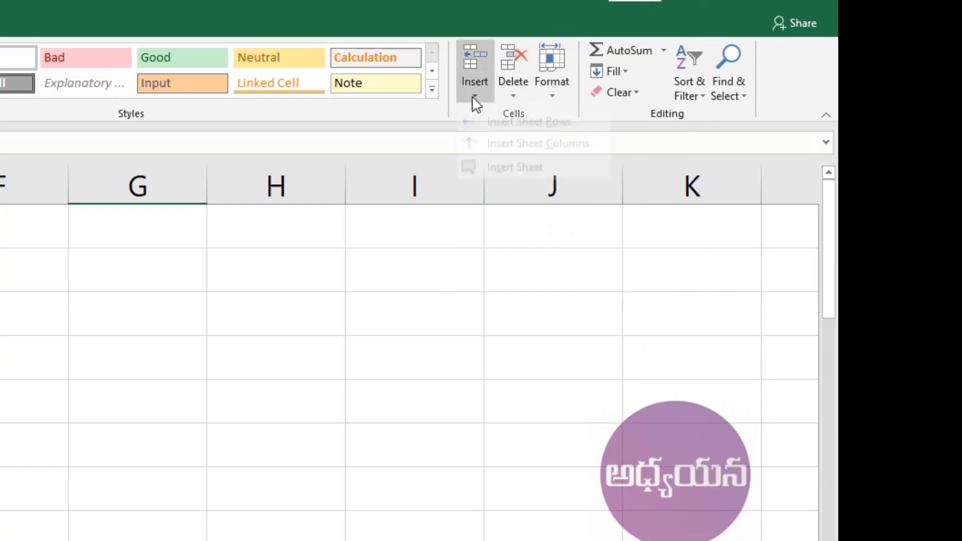
click(520, 94)
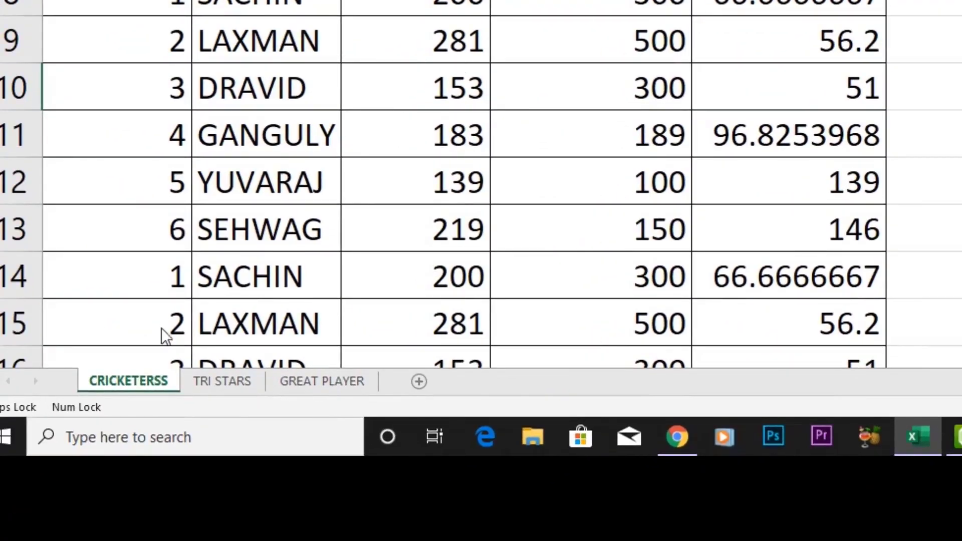
click(204, 384)
click(318, 380)
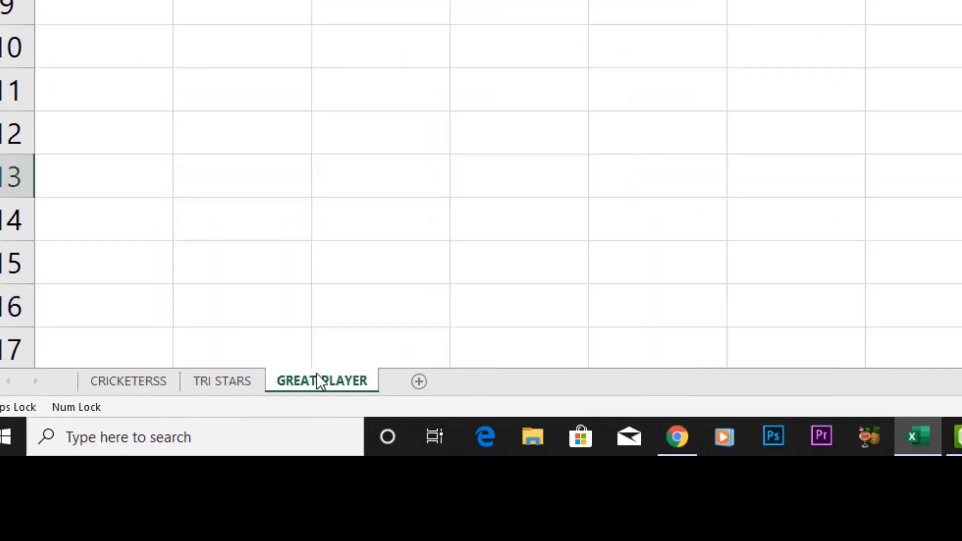
click(113, 388)
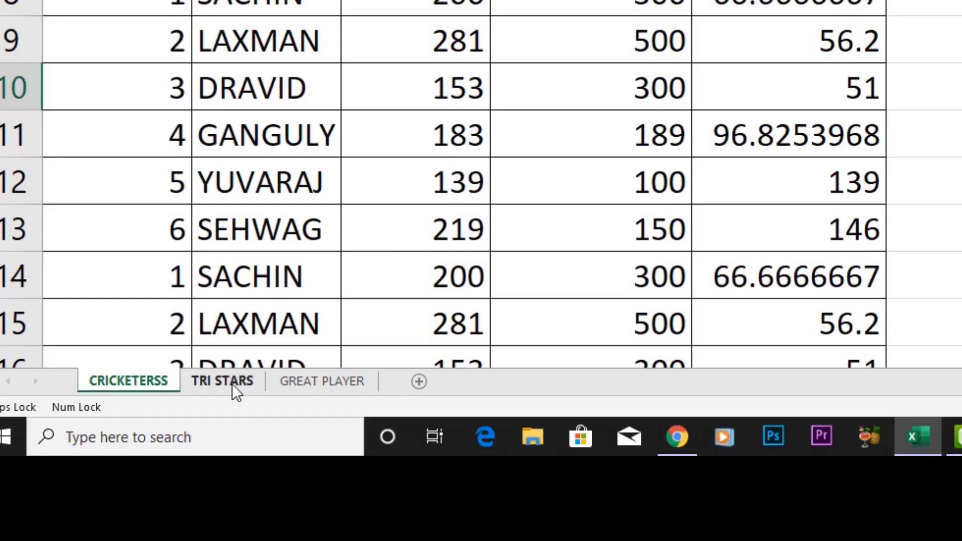
- Insert a blank worksheet before CRICKETERSS, then add three more, giving Sheet10 through Sheet13
right_click(126, 381)
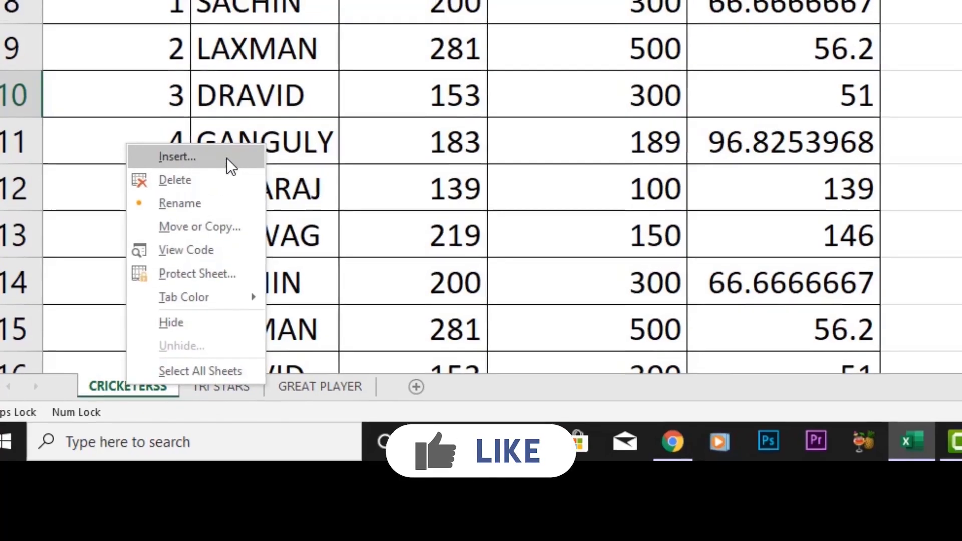
click(228, 151)
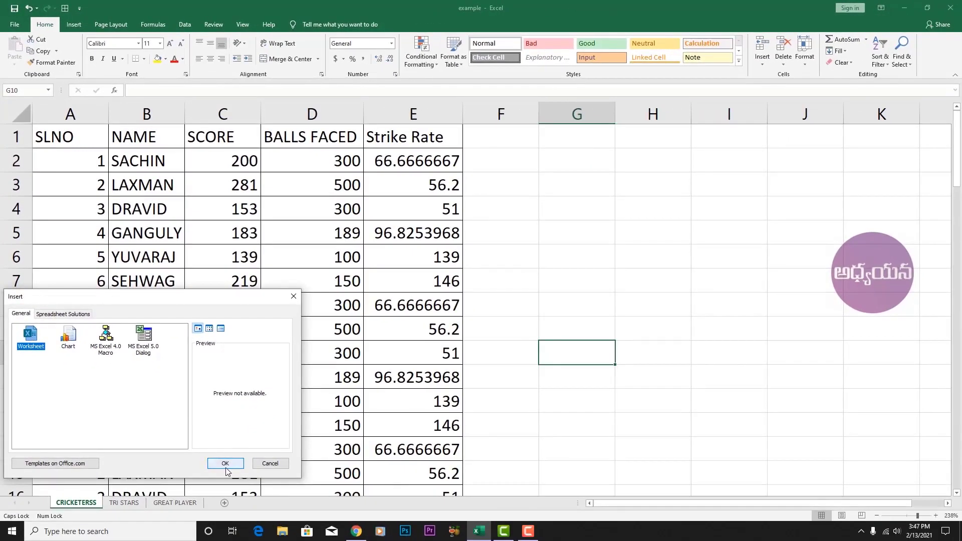
click(226, 465)
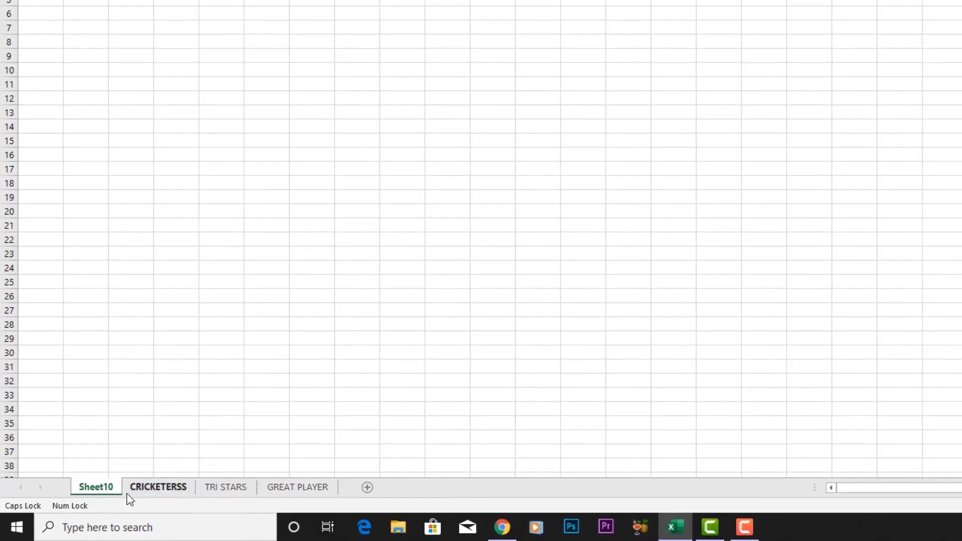
click(367, 491)
click(419, 491)
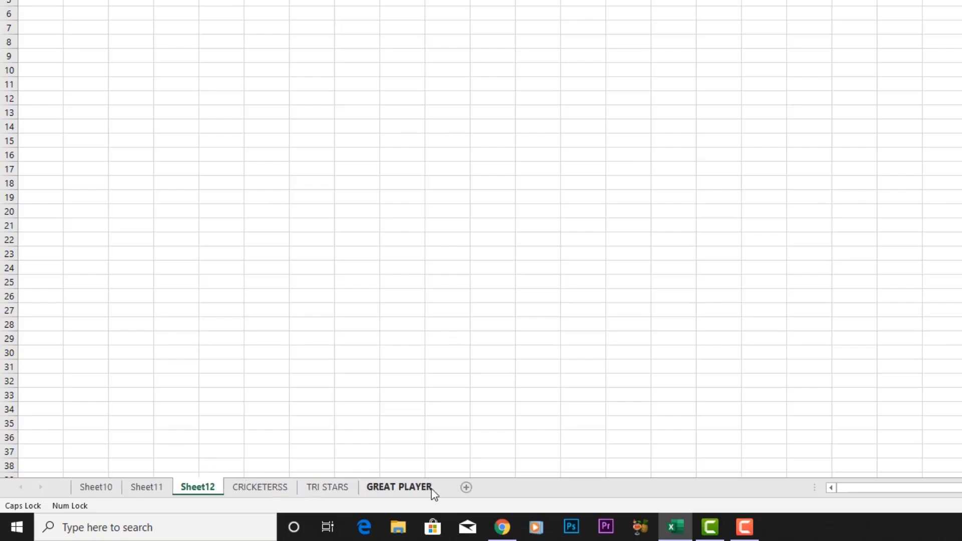
click(470, 488)
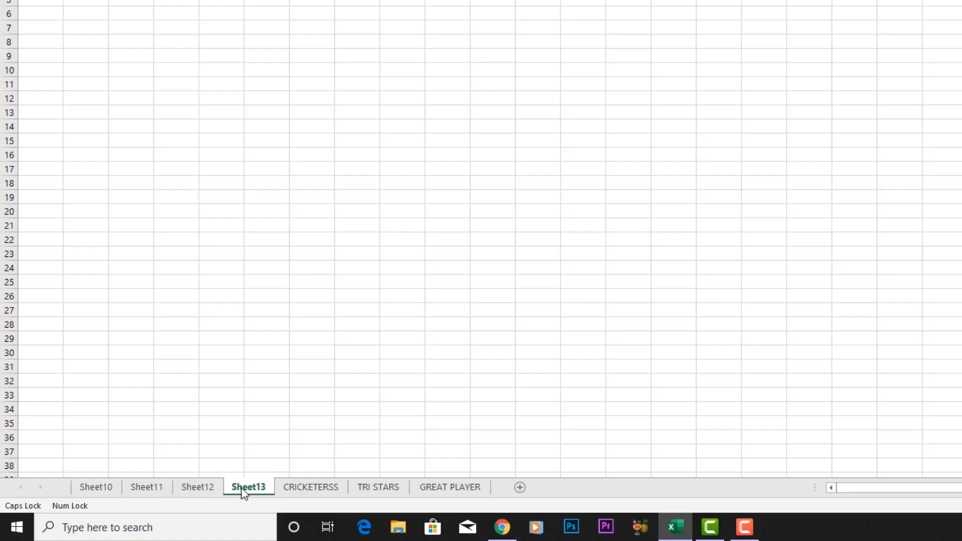
- Delete Sheet13, Sheet12, Sheet11 and Sheet10 one after another from their tab menus
right_click(244, 493)
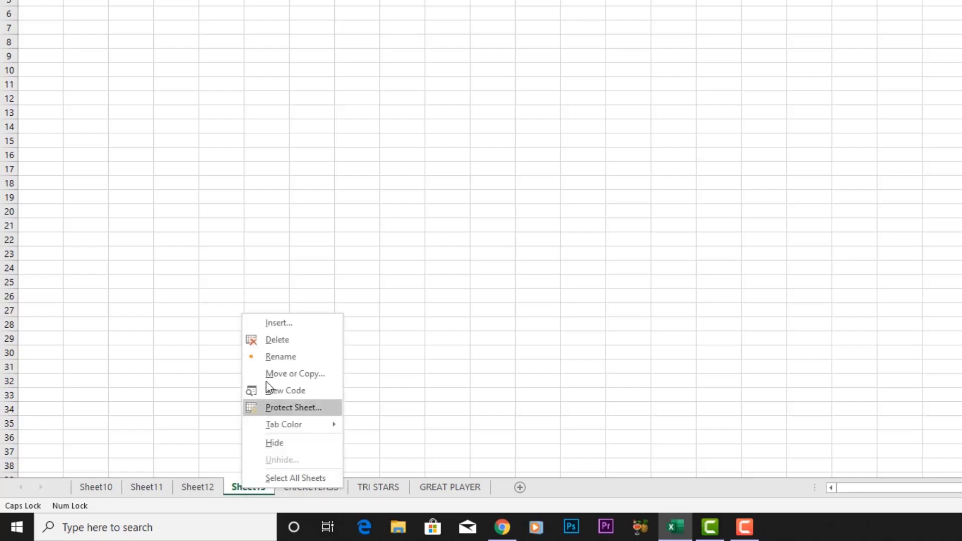
click(278, 341)
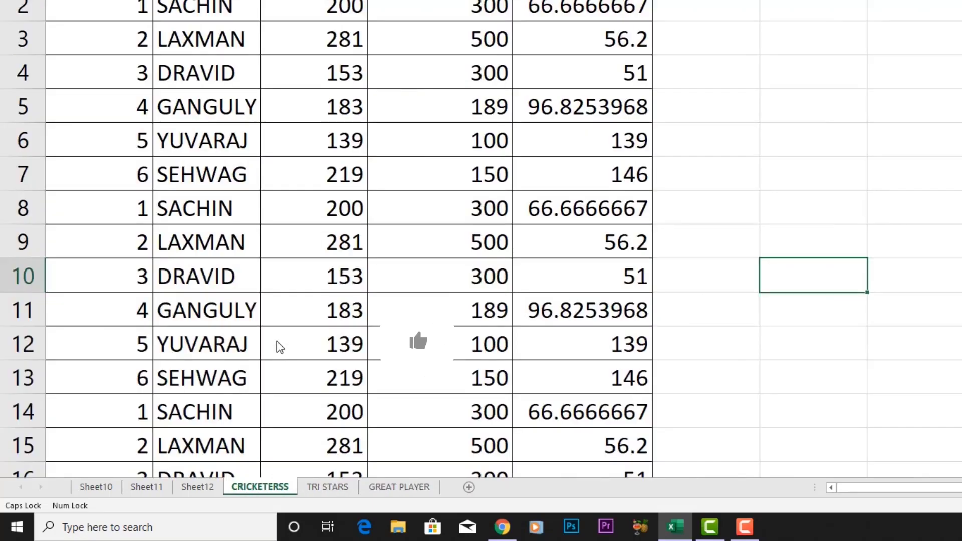
right_click(197, 497)
click(246, 341)
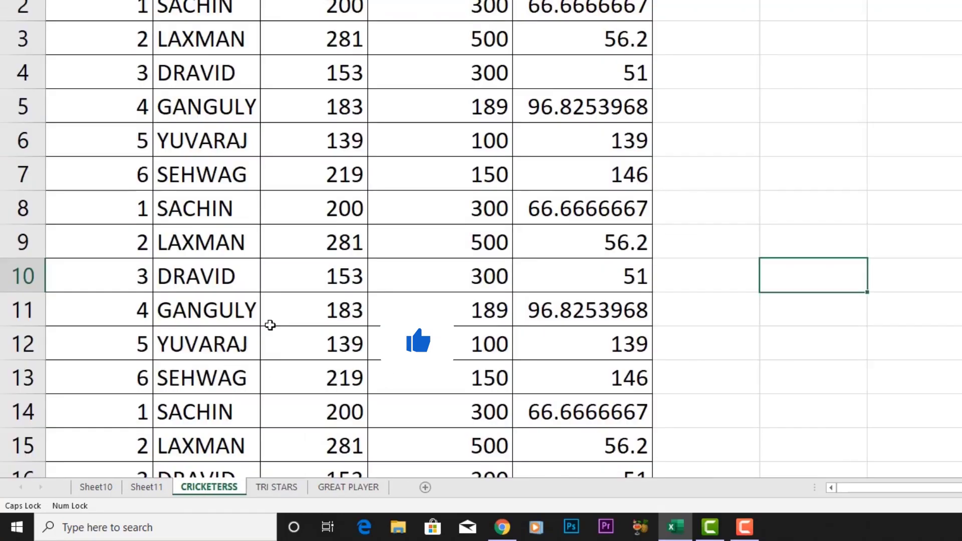
click(155, 489)
right_click(157, 494)
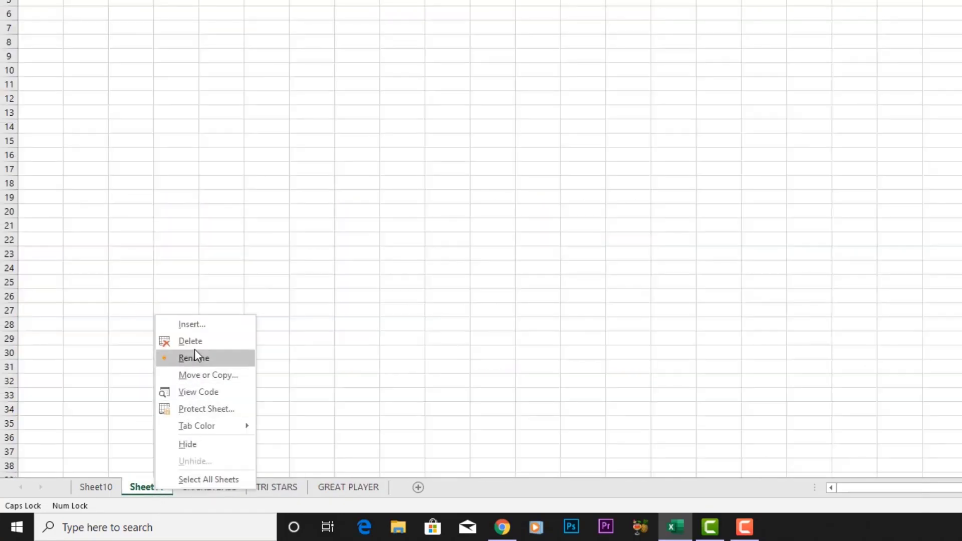
click(210, 341)
right_click(112, 487)
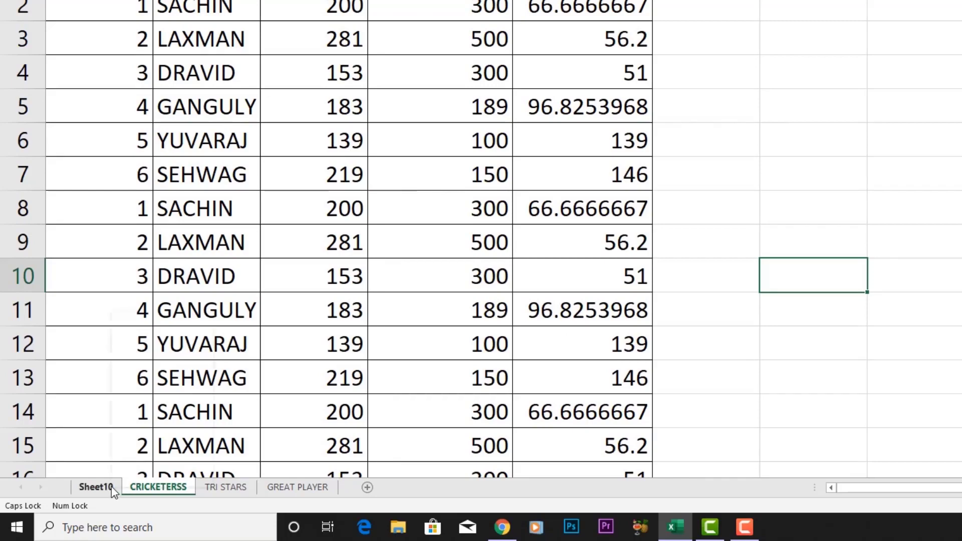
click(149, 334)
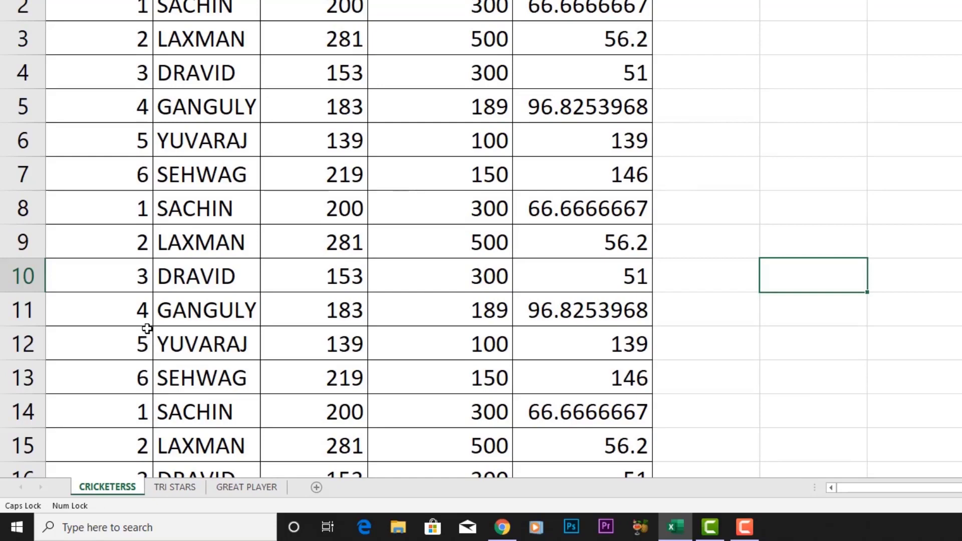
- Rename the CRICKETERSS tab to INDIA
right_click(127, 492)
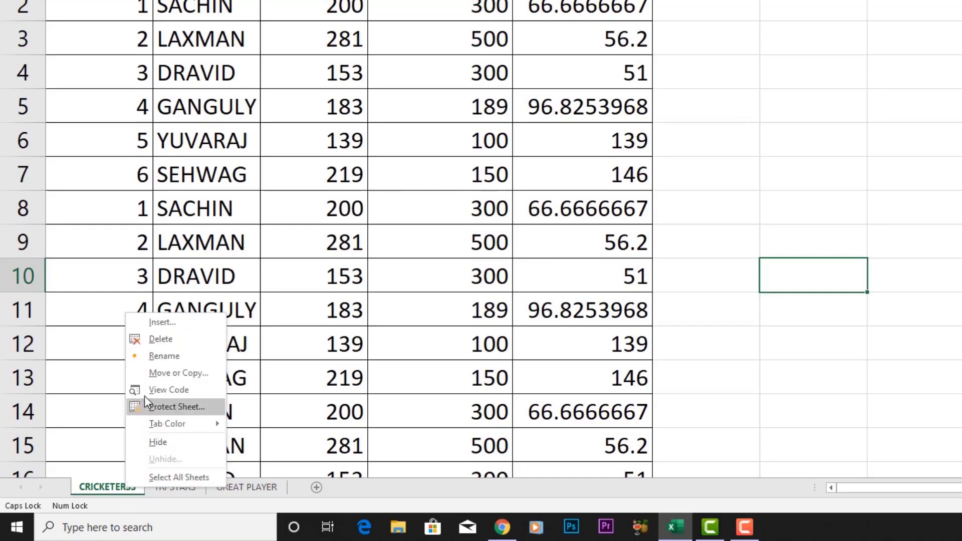
click(164, 357)
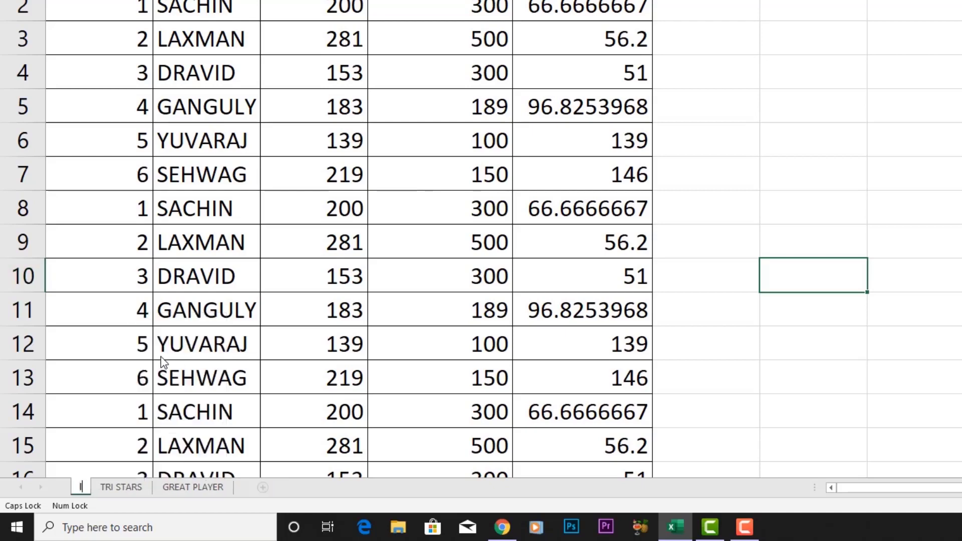
text(INDIA)
key(Return)
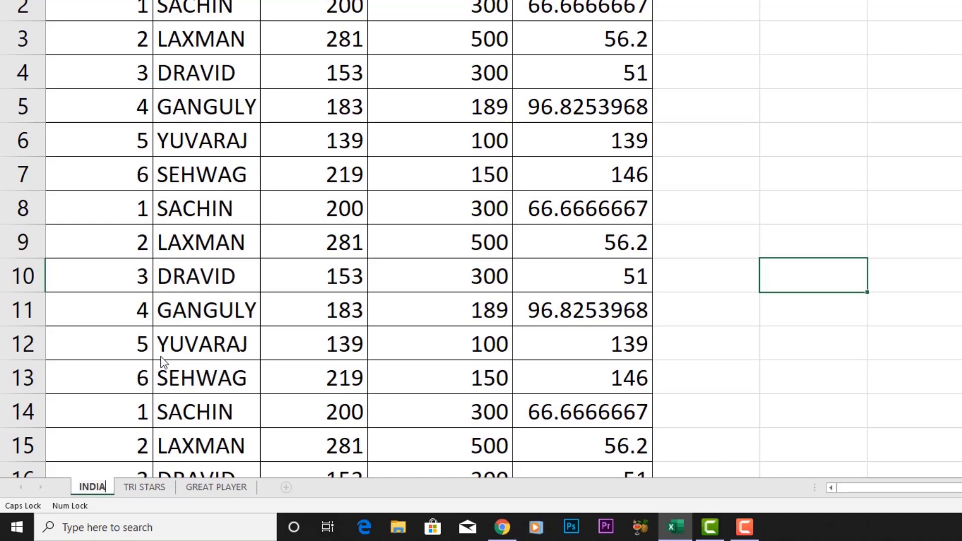
key(Return)
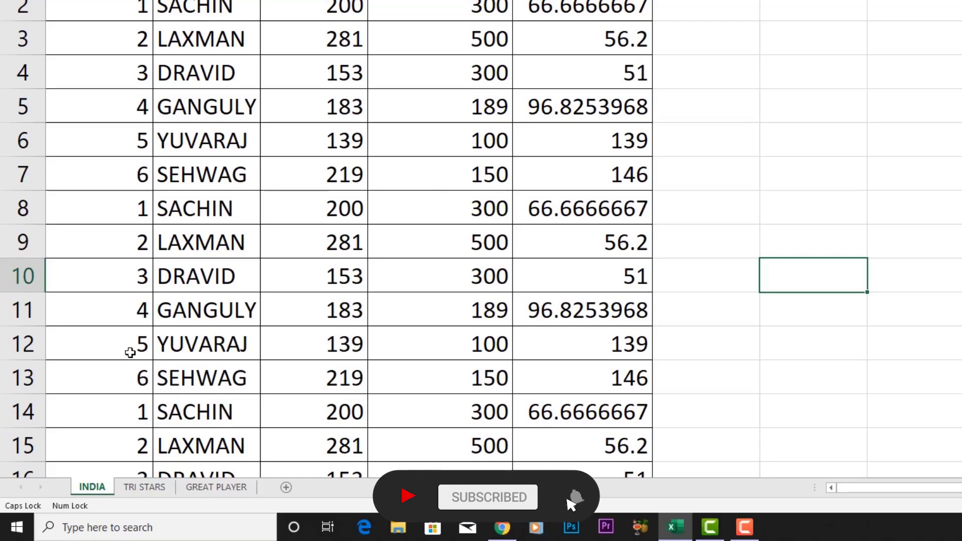
- Change the INDIA tab name to INDIA TEAM
double_click(93, 493)
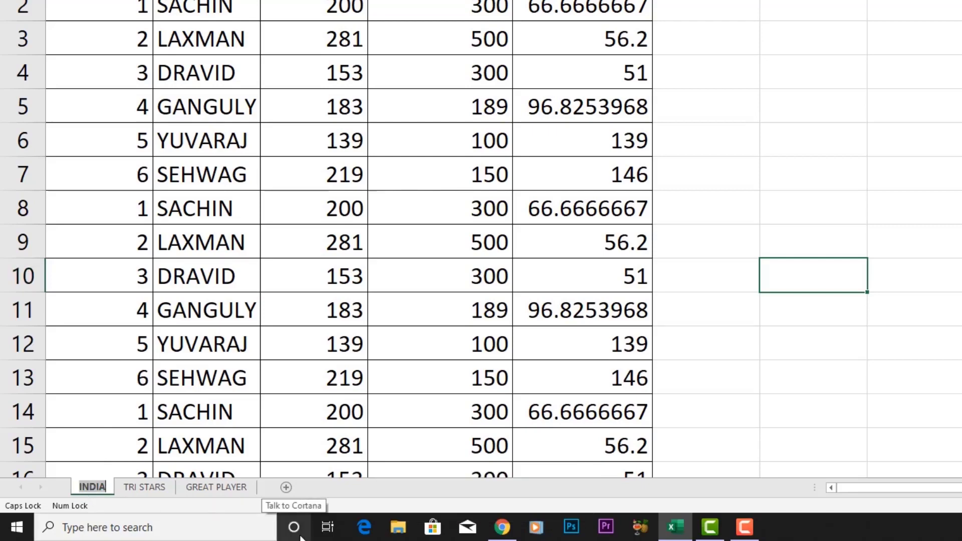
text(INDIA )
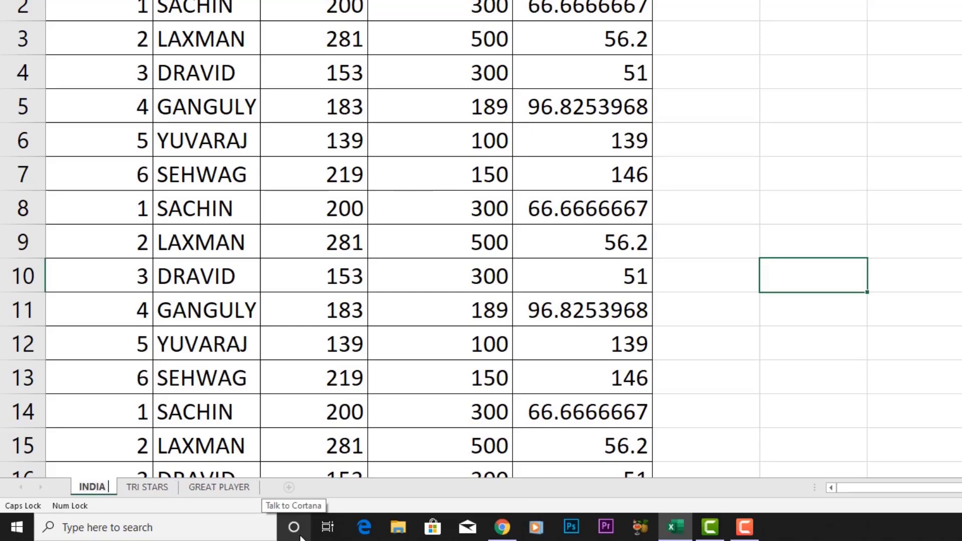
text(TEAM)
key(Return)
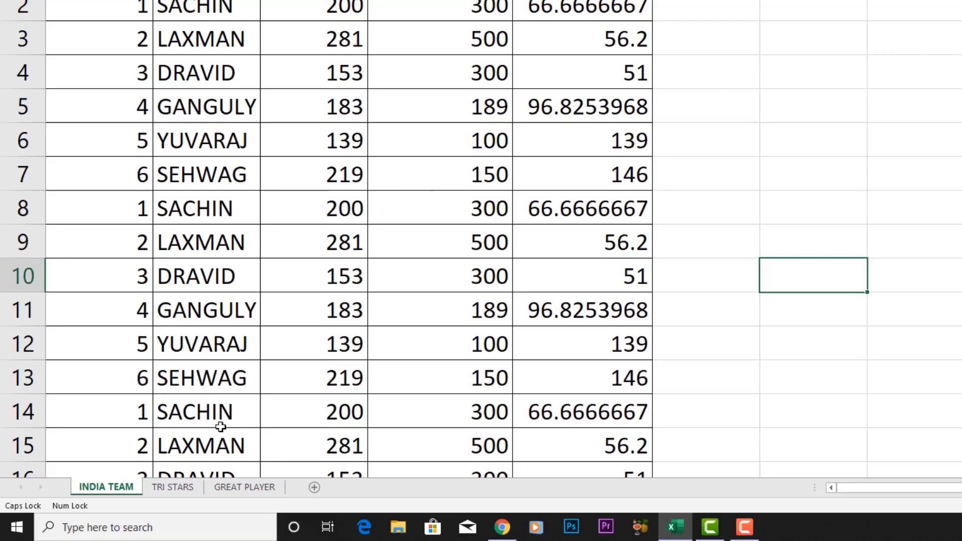
- Colour the INDIA TEAM sheet tab orange
right_click(117, 491)
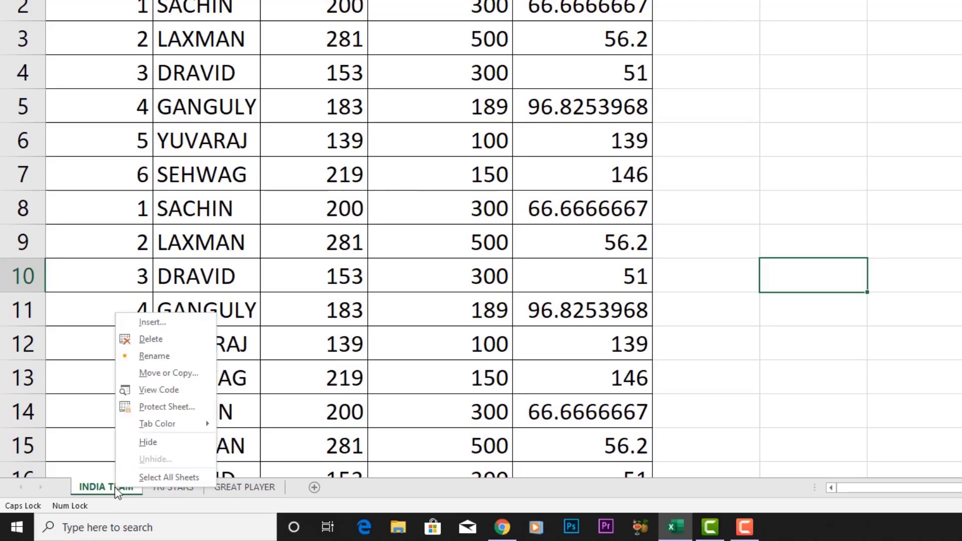
click(103, 490)
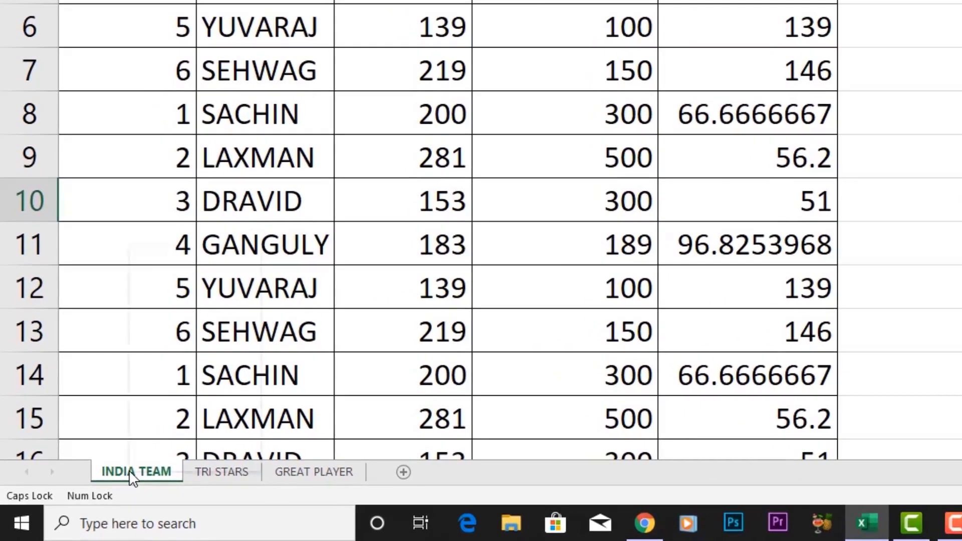
right_click(128, 470)
mouse_move(183, 390)
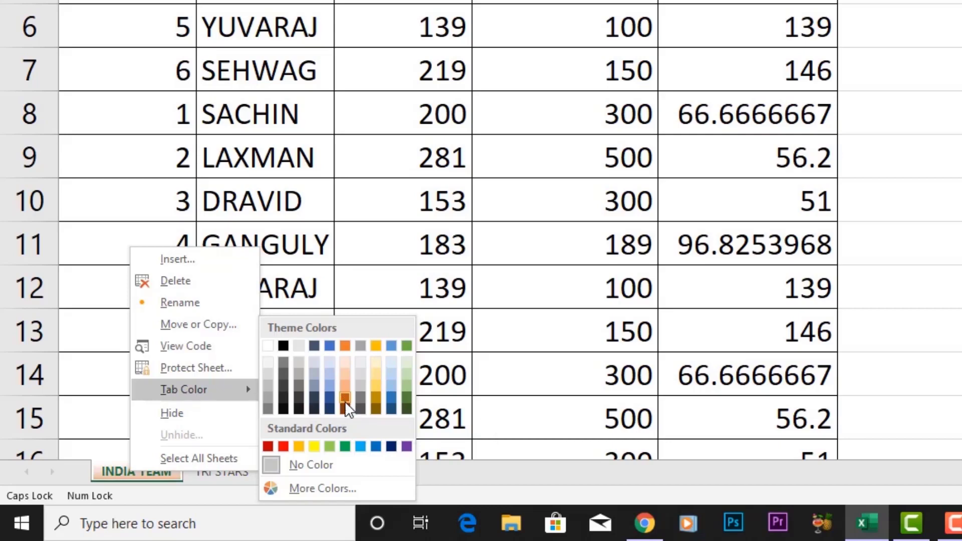
click(345, 399)
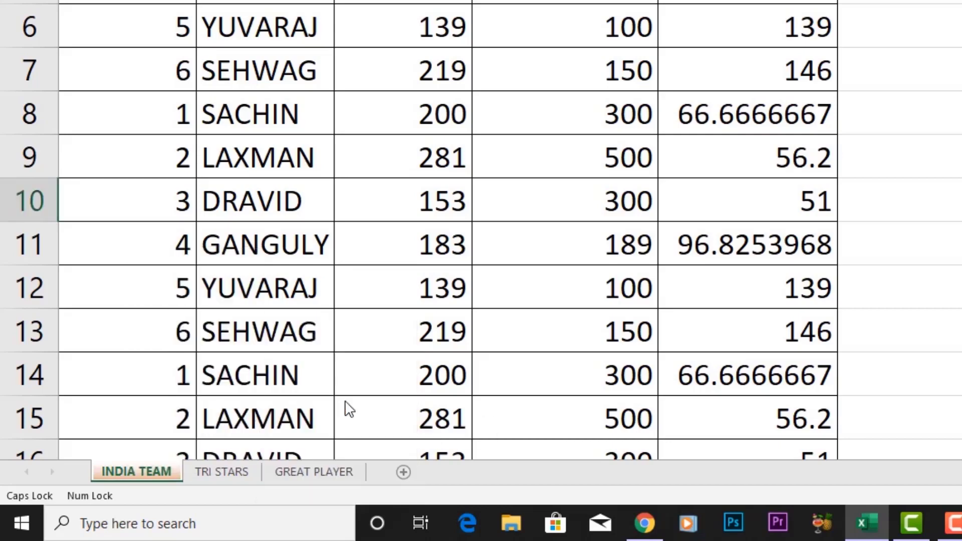
- Colour the TRI STARS tab light green and the GREAT PLAYER tab dark blue
click(201, 471)
right_click(205, 474)
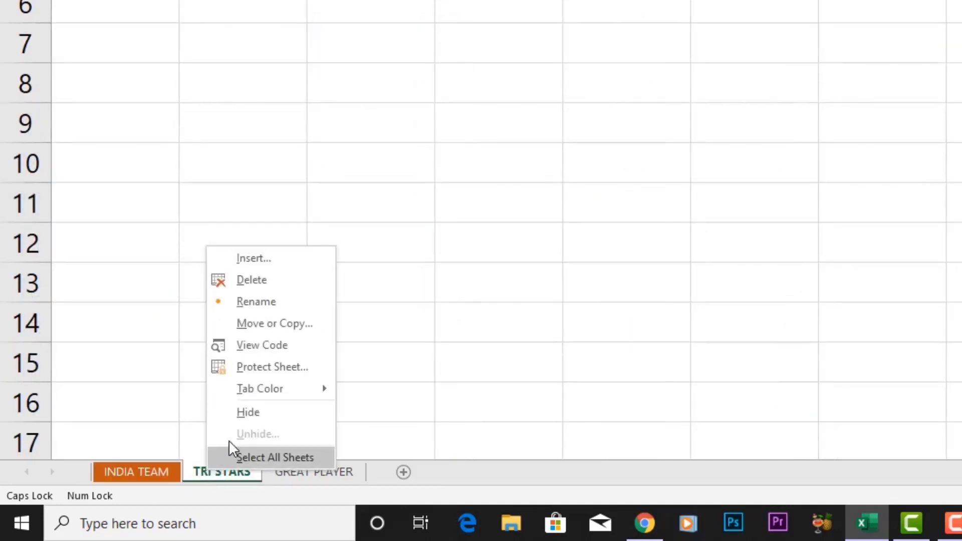
mouse_move(260, 389)
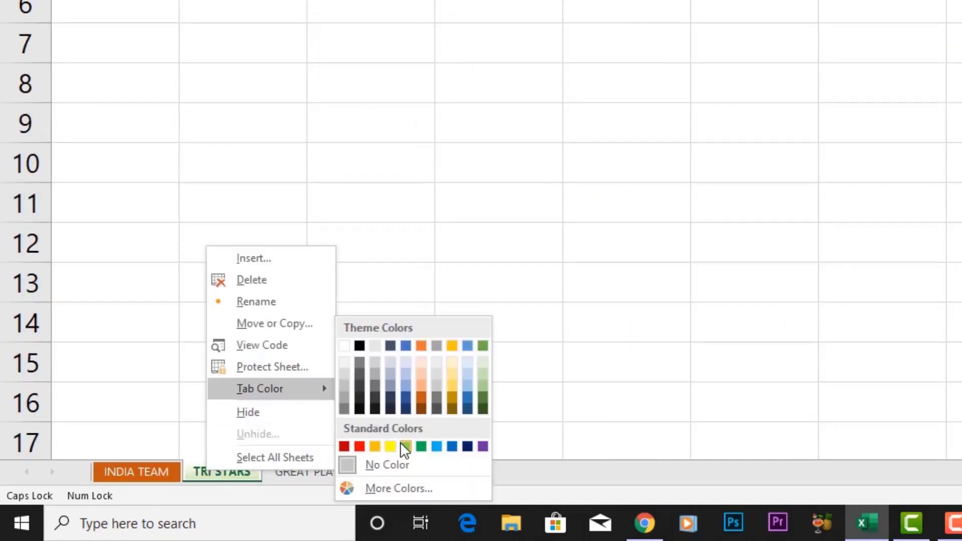
click(406, 447)
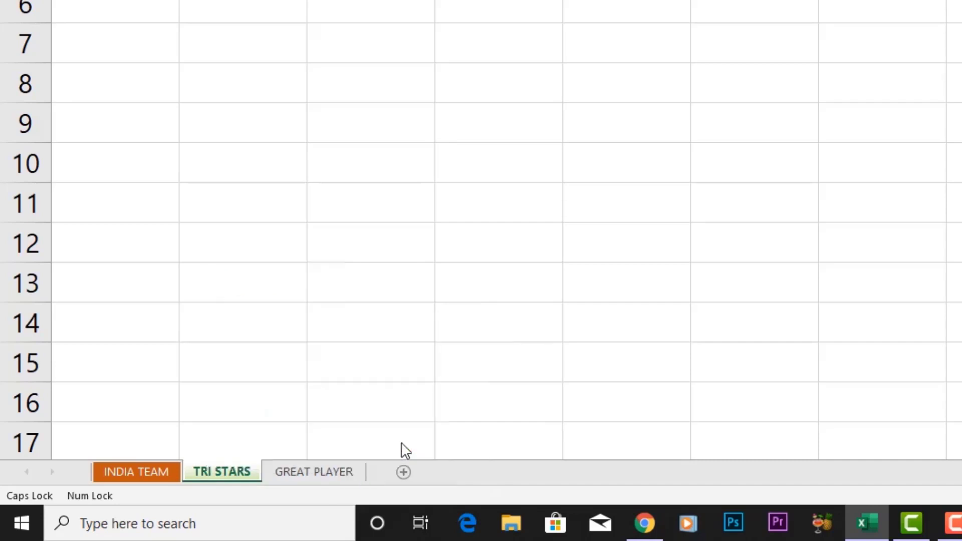
click(303, 473)
right_click(303, 474)
mouse_move(354, 392)
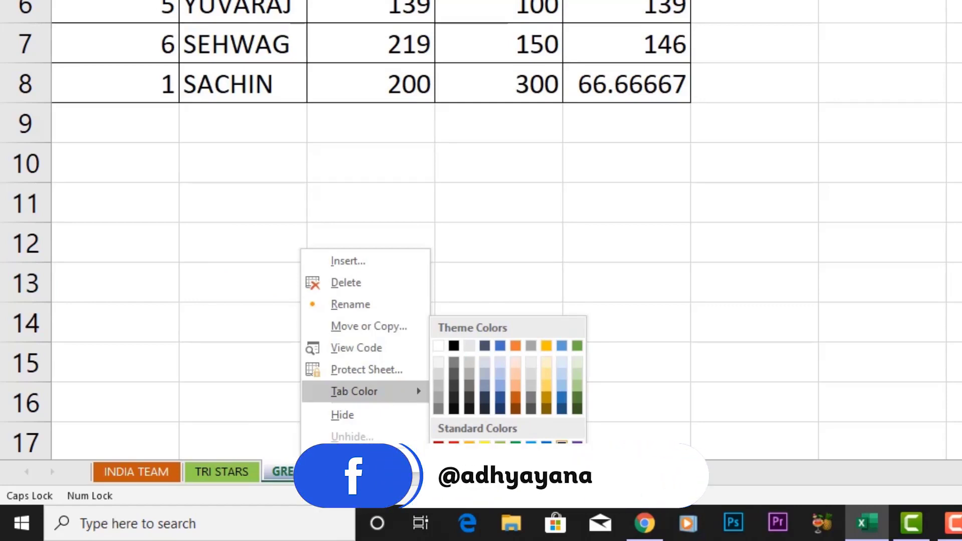
click(954, 282)
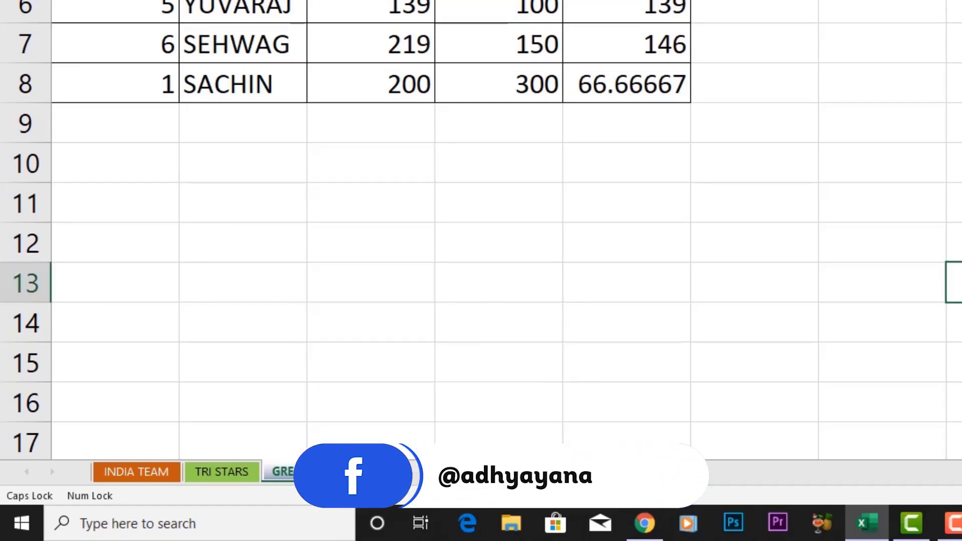
- Recolour the INDIA TEAM tab blue-grey
click(246, 472)
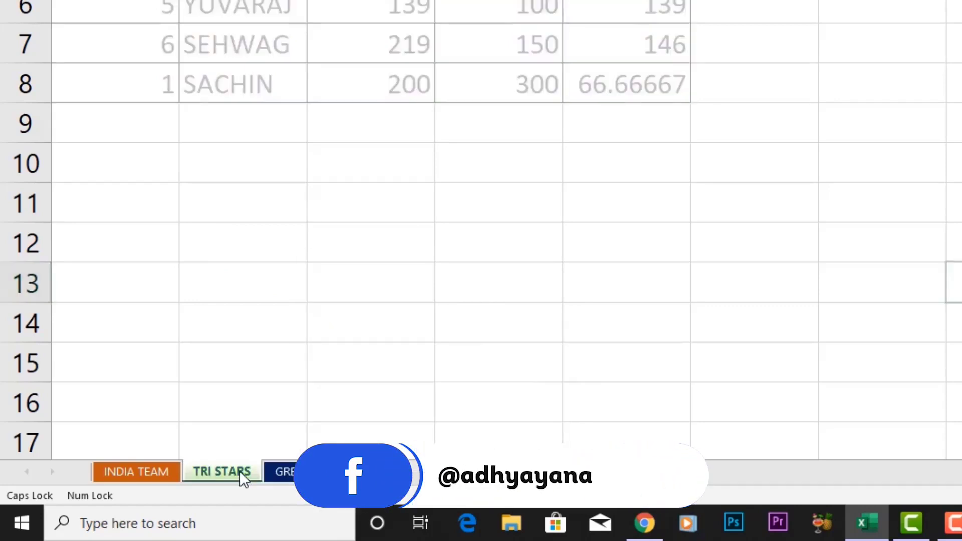
click(144, 478)
right_click(144, 475)
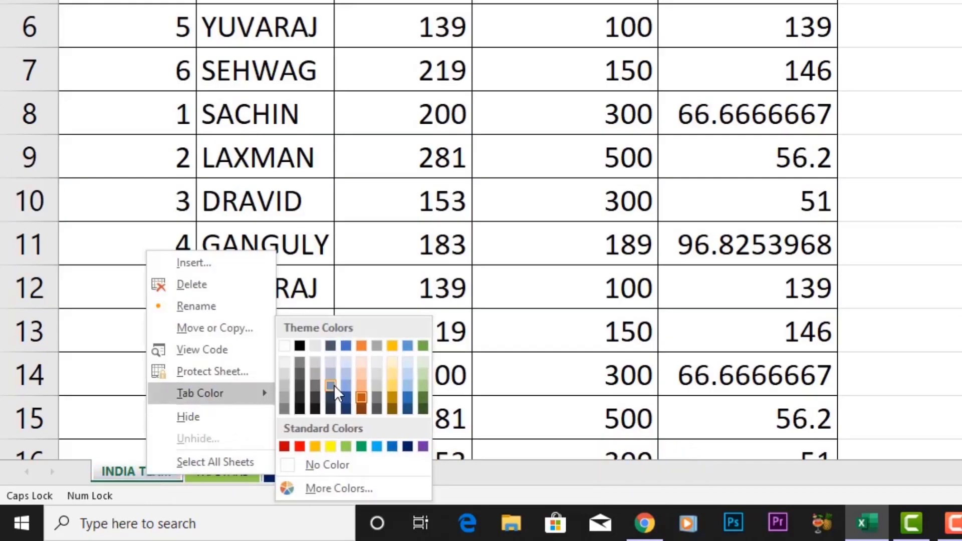
click(500, 417)
click(500, 417)
- Cycle through the coloured tabs and finish on the INDIA TEAM sheet's data
click(201, 474)
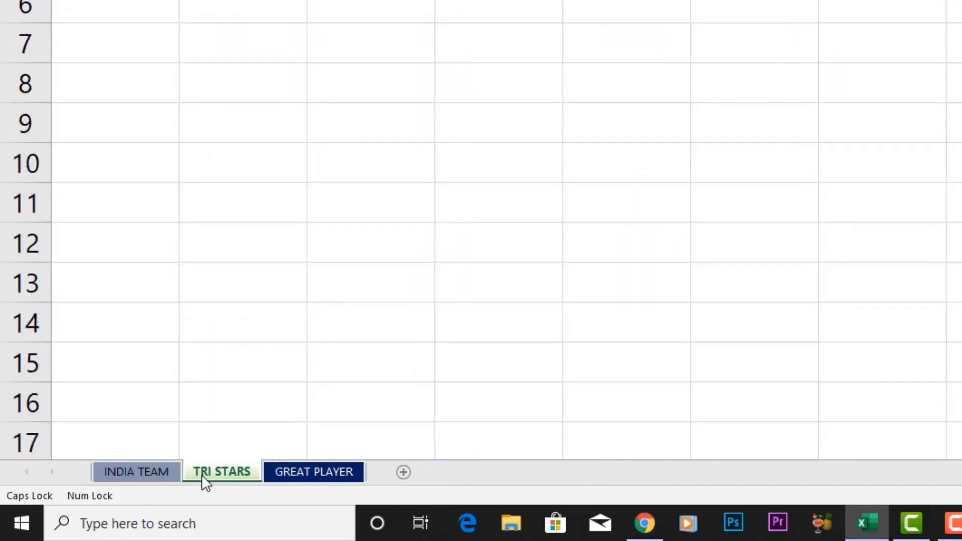
click(287, 474)
click(197, 466)
click(99, 474)
click(214, 476)
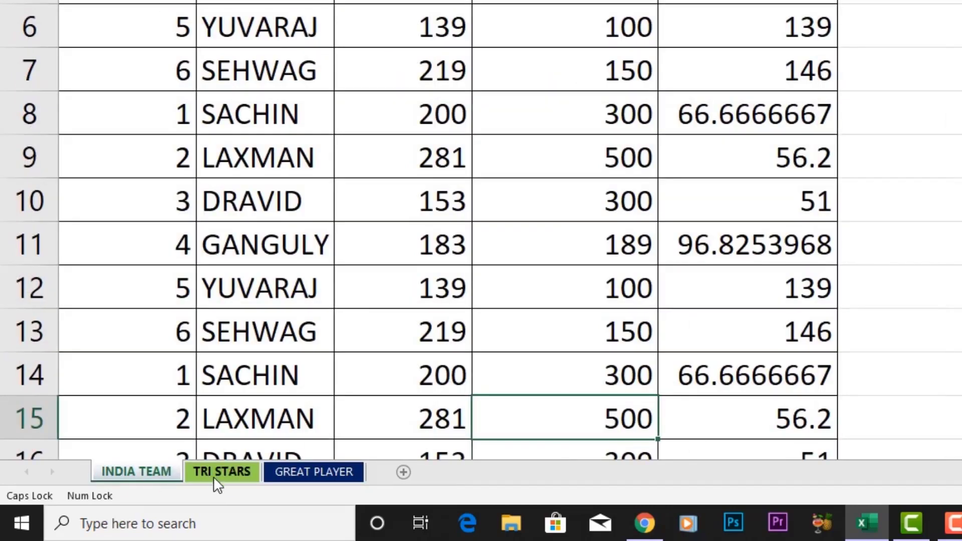
click(144, 477)
click(143, 476)
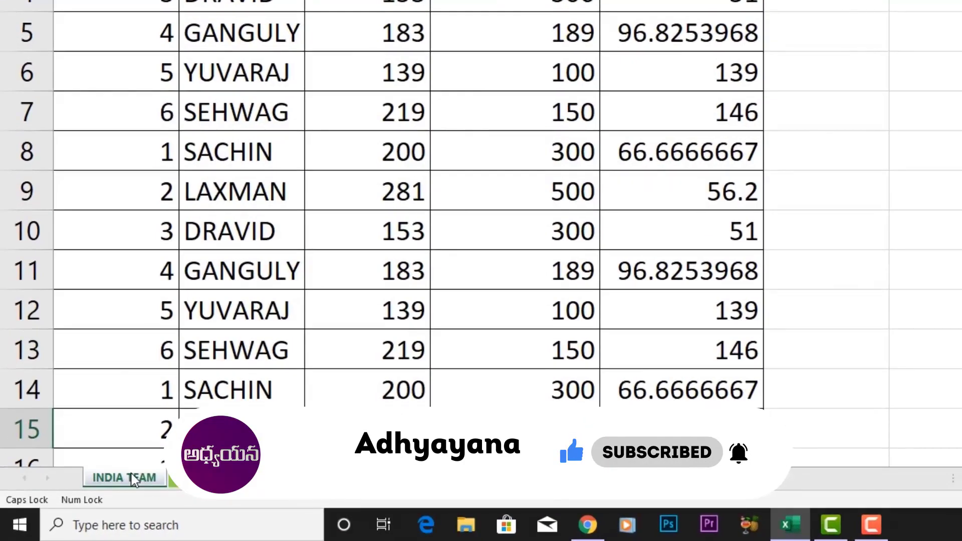
- Copy INDIA TEAM to the front as INDIA TEAM (2), then return to the original sheet
right_click(135, 481)
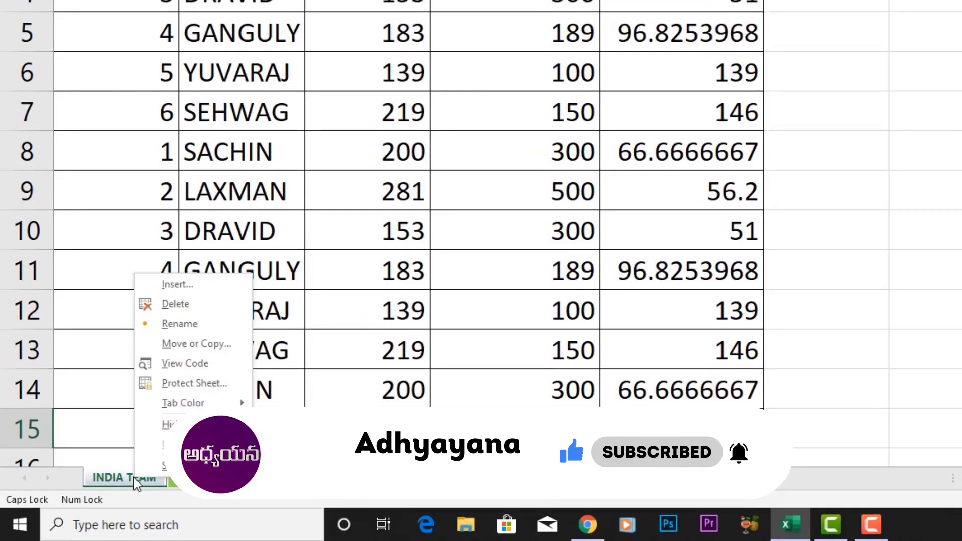
click(176, 346)
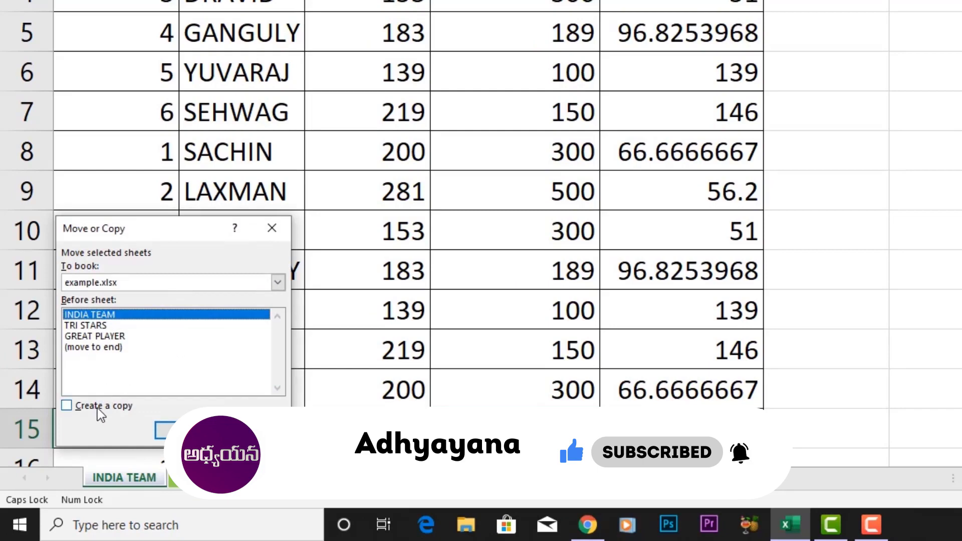
click(98, 407)
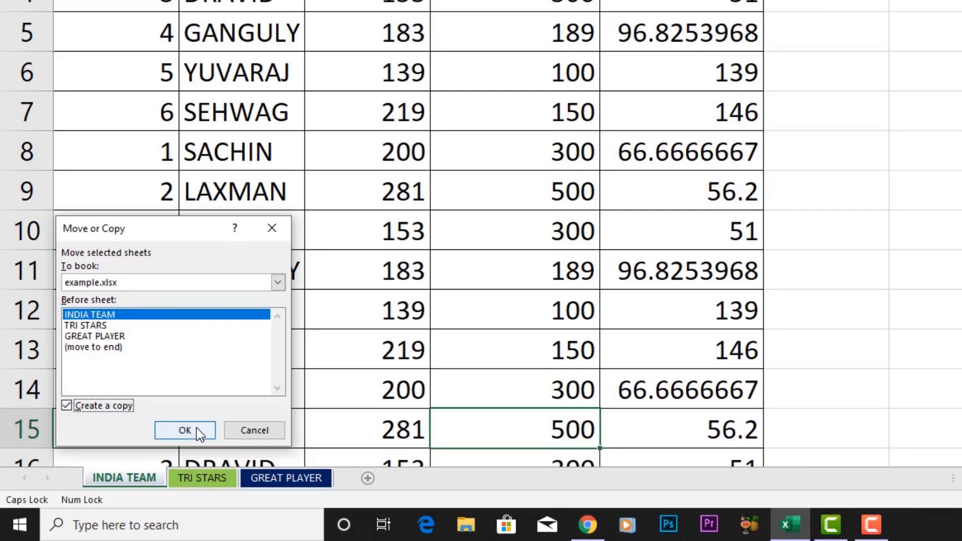
click(196, 430)
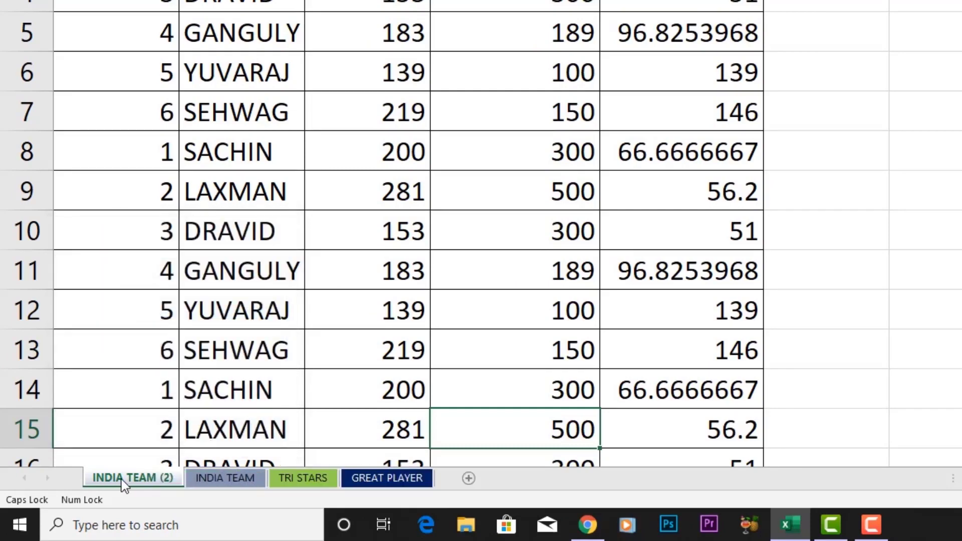
click(225, 484)
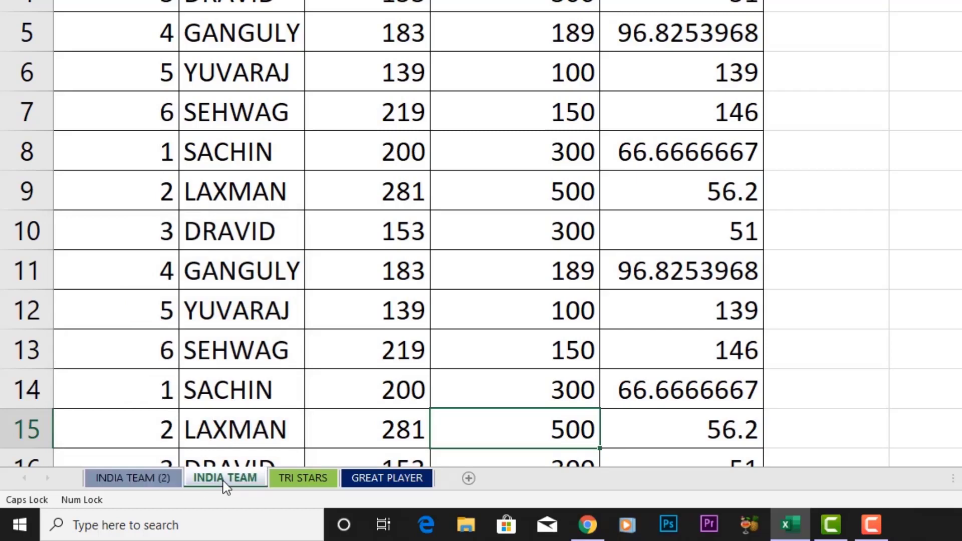
- Copy INDIA TEAM (2) to the front of the workbook as INDIA TEAM (3)
click(132, 481)
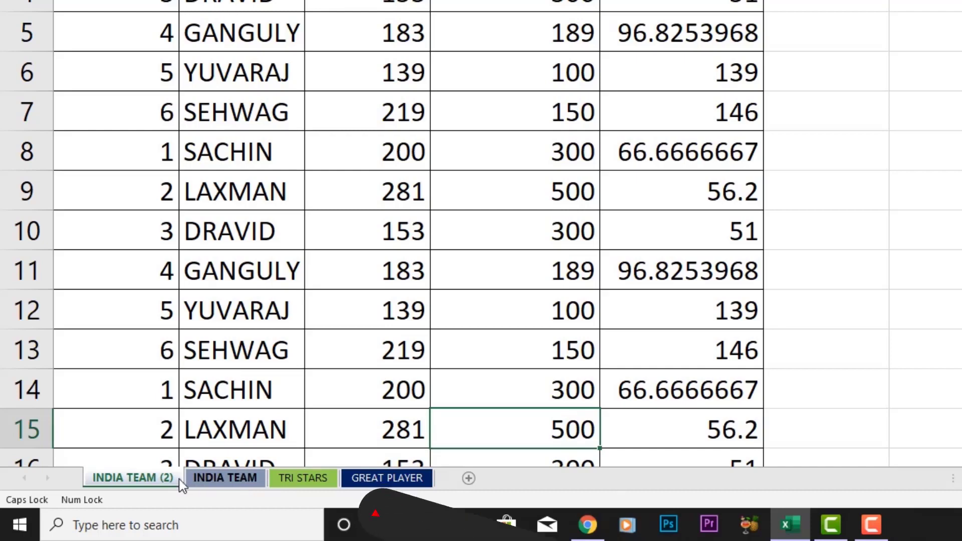
right_click(149, 479)
click(211, 342)
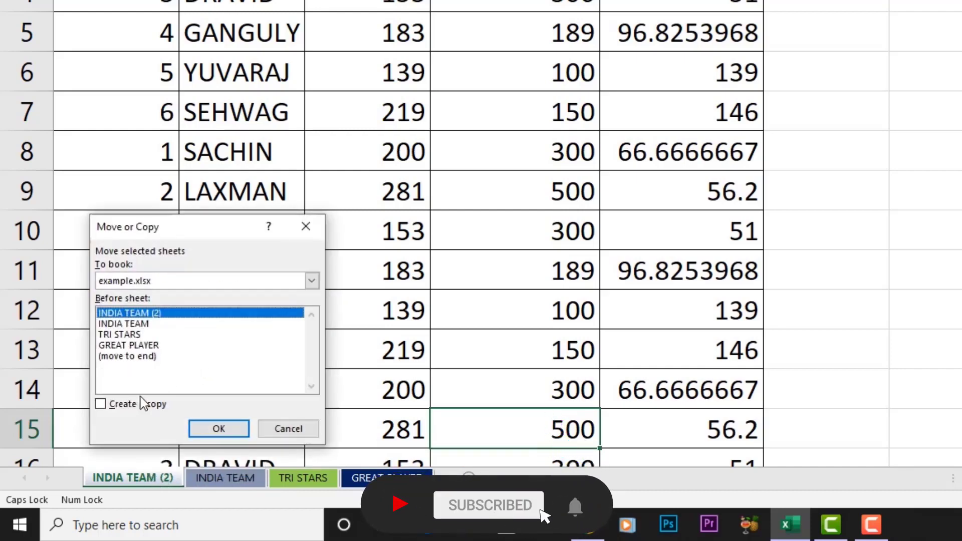
click(139, 405)
click(205, 430)
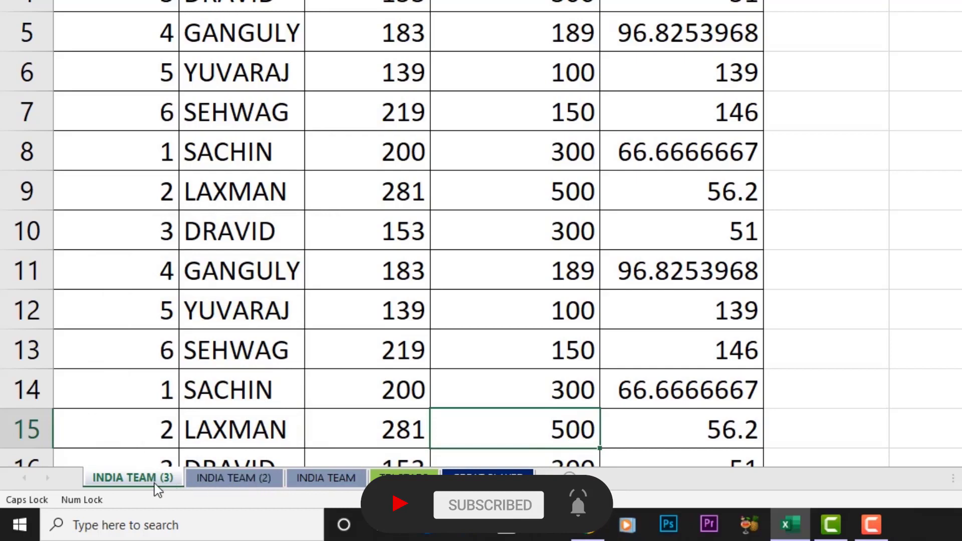
- Enter AAA in cell A12 of the new copy, then undo it to restore 5
click(152, 313)
text(AAA)
click(349, 323)
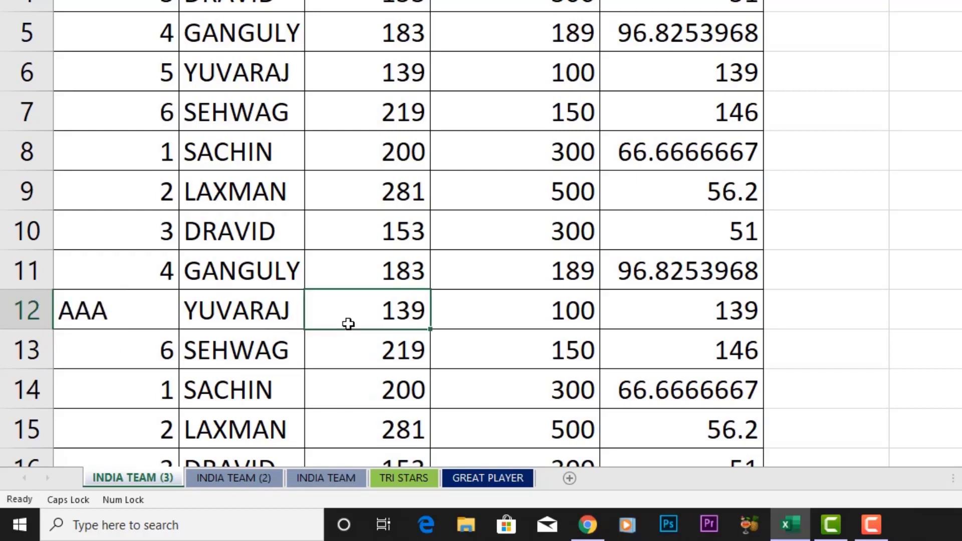
key(ctrl+z)
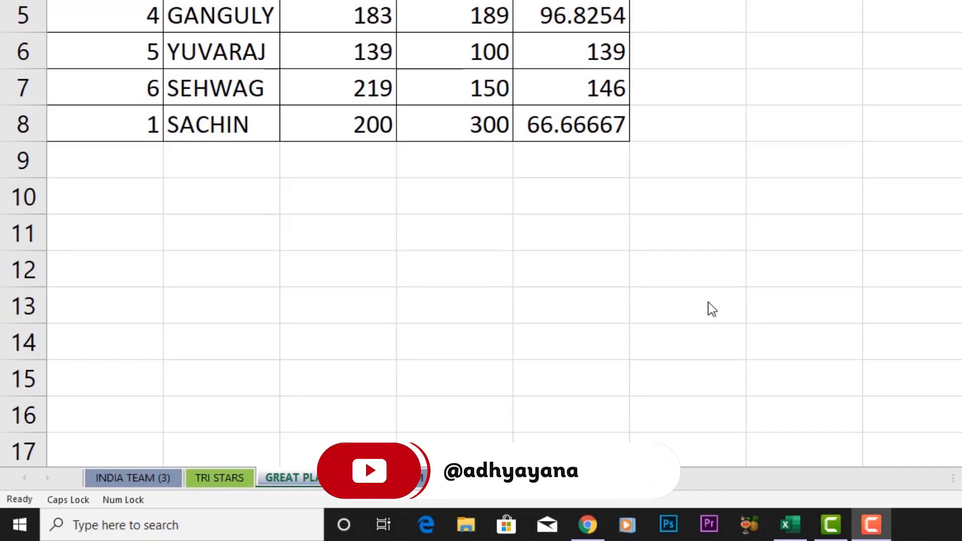
- Move TRI STARS after all other sheets using the (move to end) option
click(306, 482)
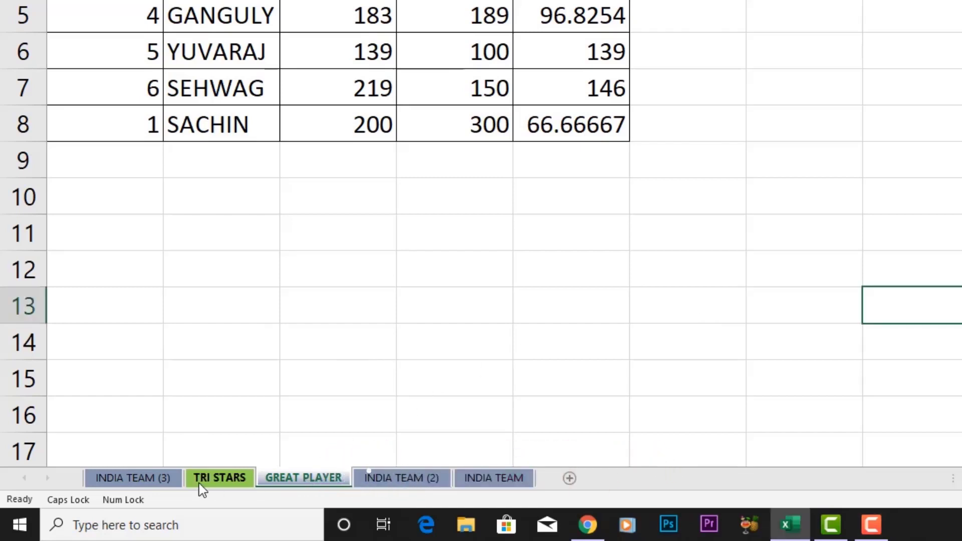
click(216, 483)
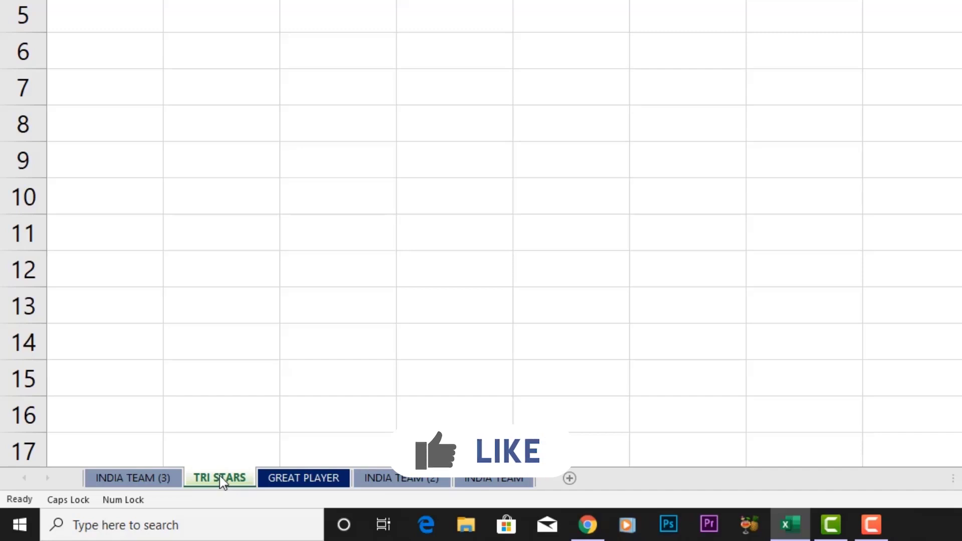
right_click(221, 481)
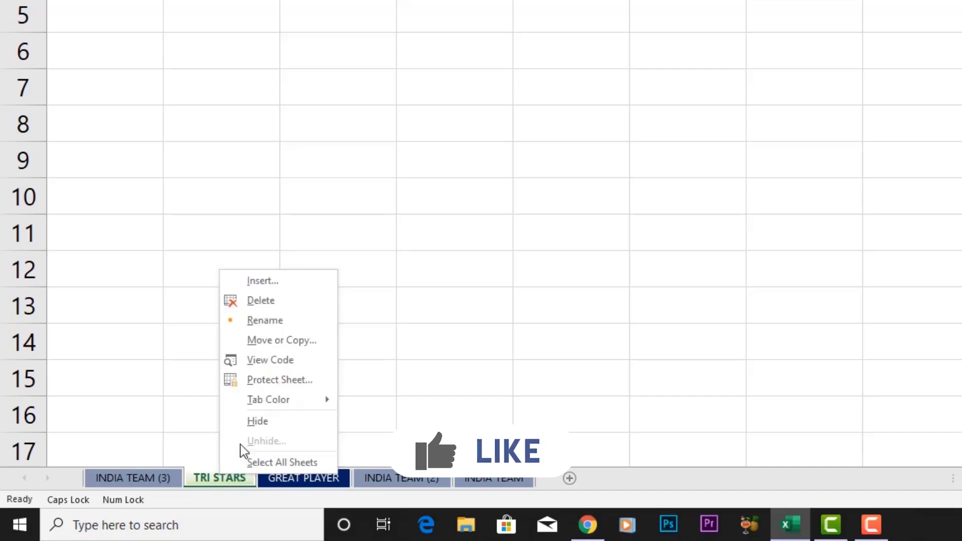
click(280, 345)
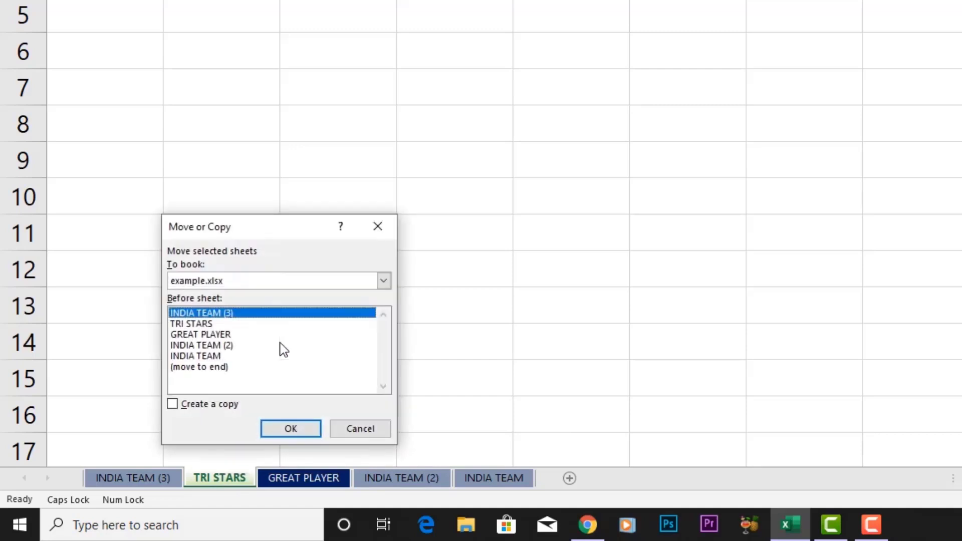
click(199, 369)
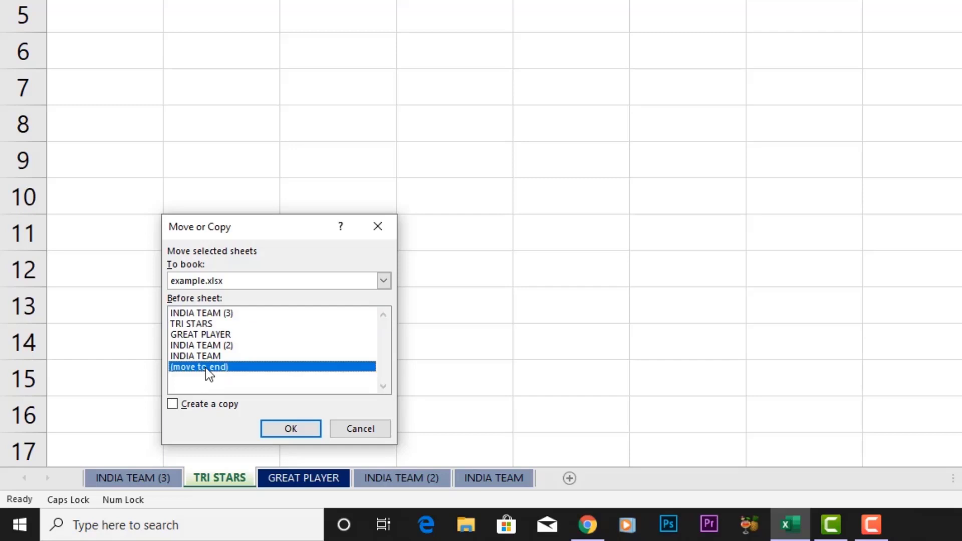
click(289, 430)
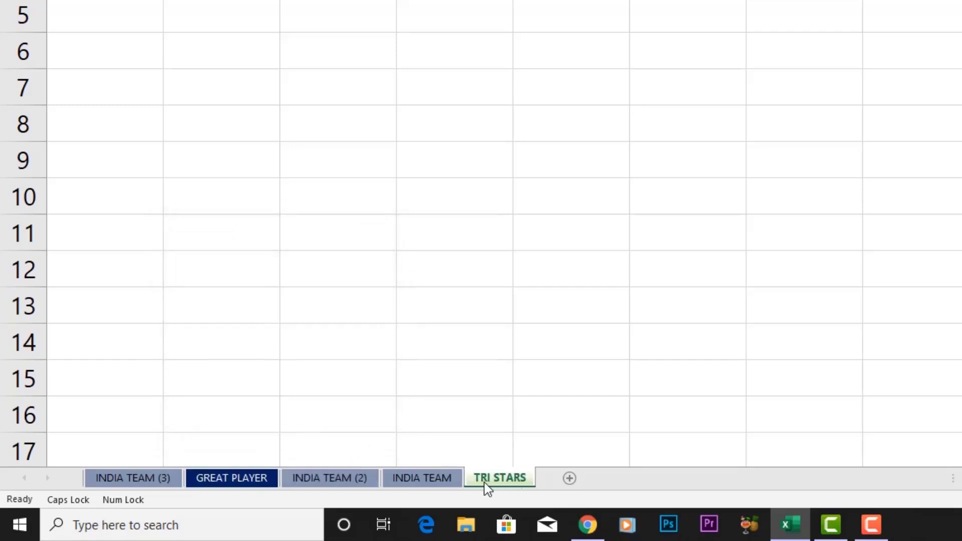
click(239, 485)
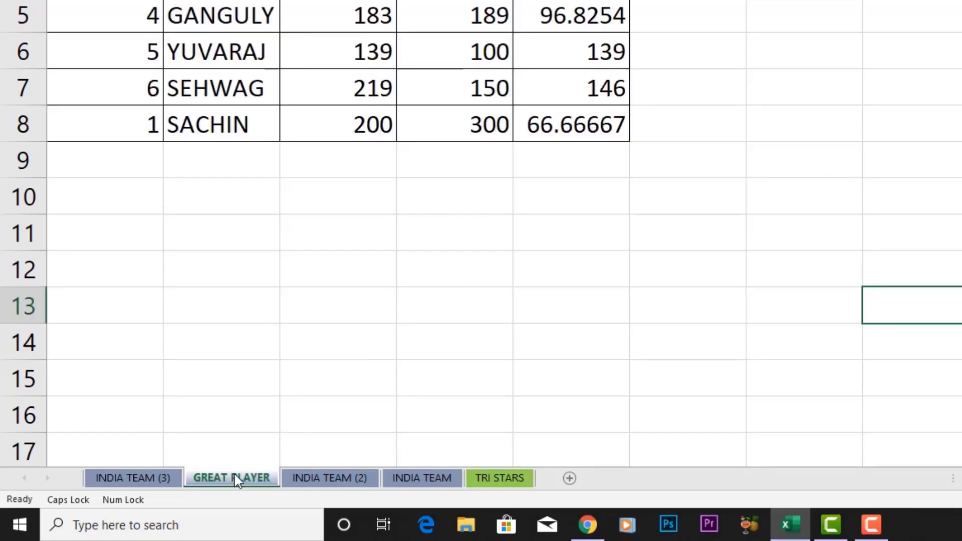
right_click(237, 482)
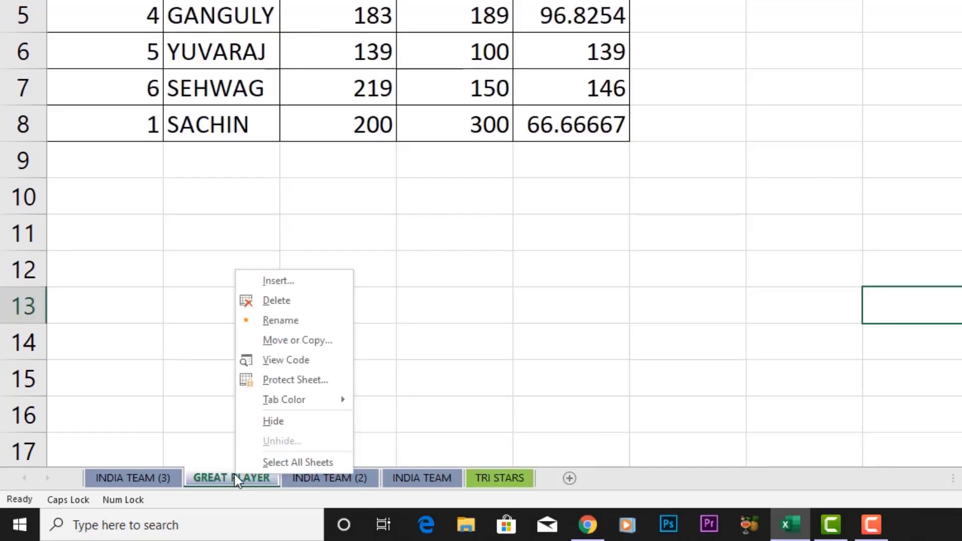
click(278, 346)
click(209, 369)
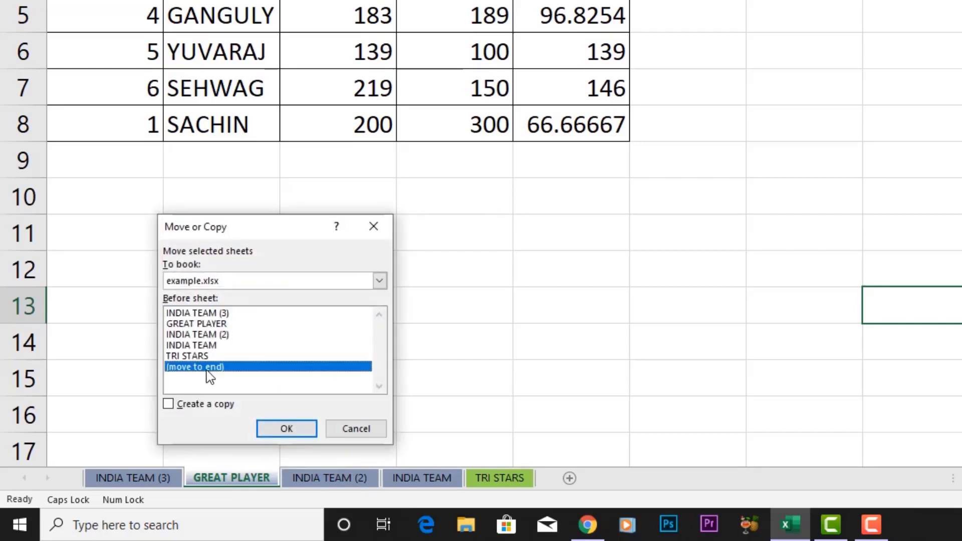
click(280, 430)
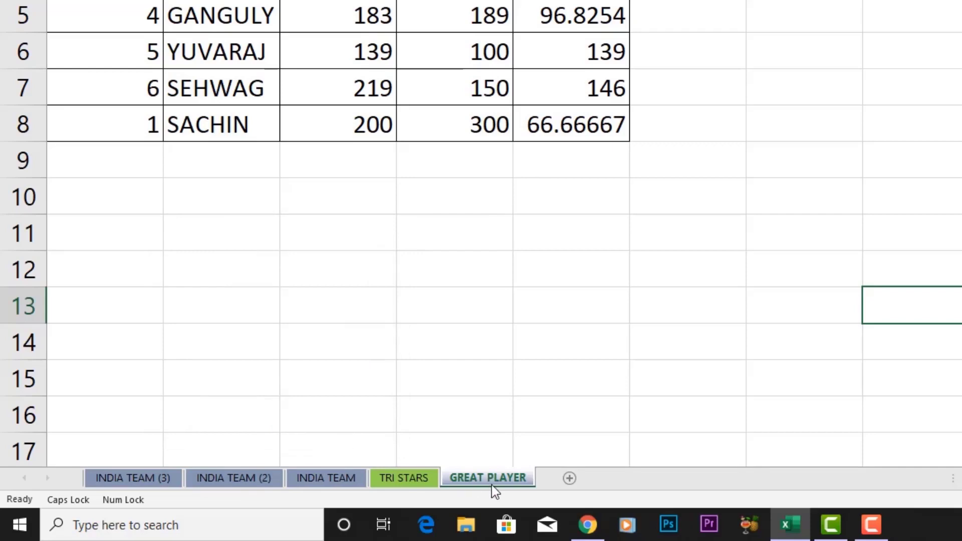
click(454, 419)
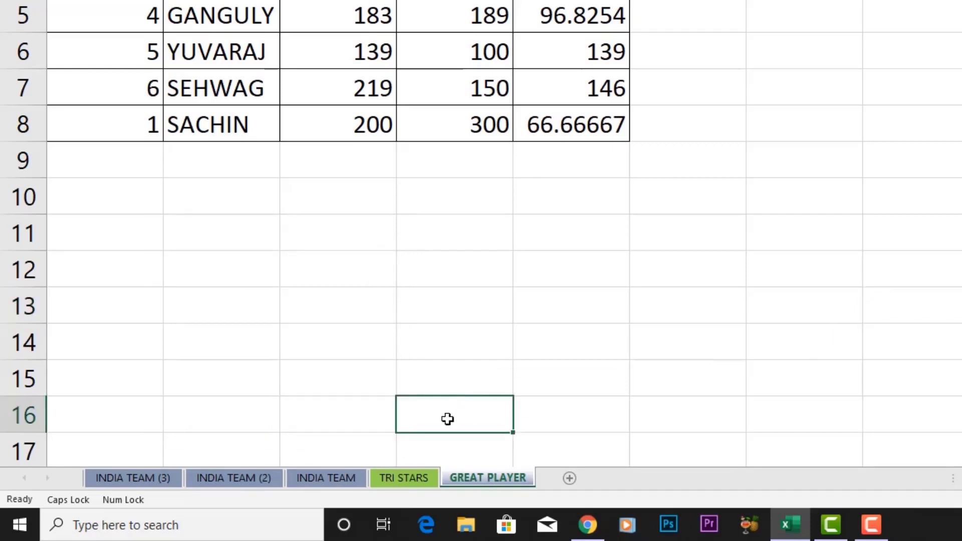
click(424, 477)
click(348, 481)
click(405, 478)
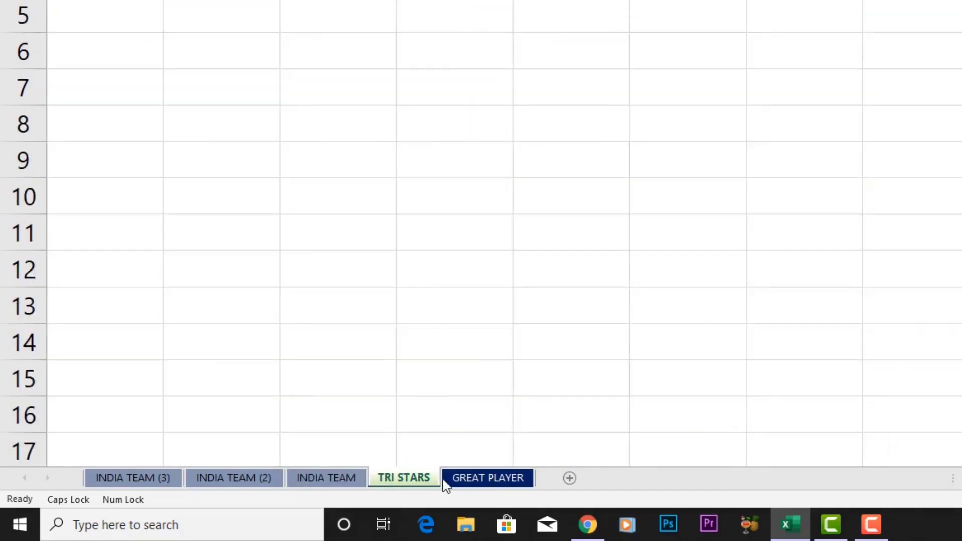
click(489, 479)
click(404, 480)
click(341, 481)
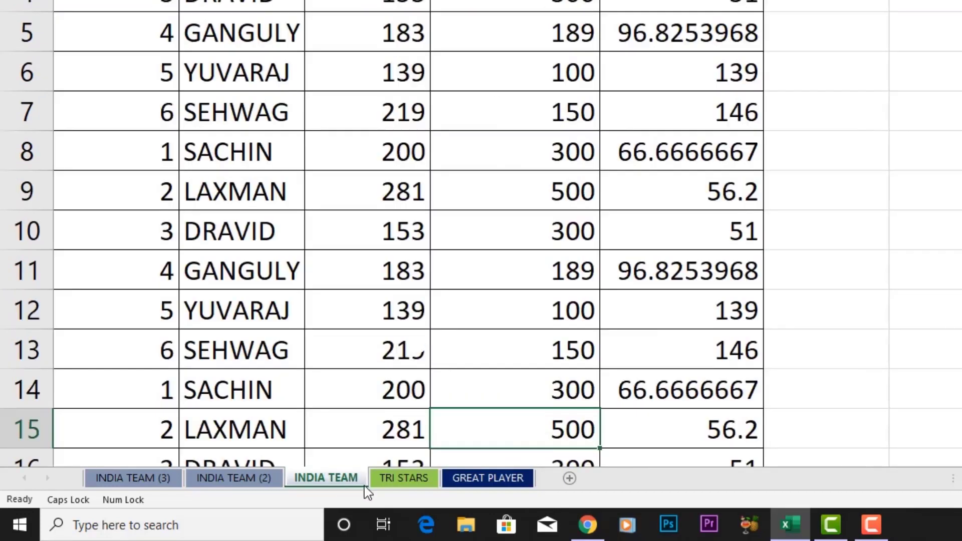
click(484, 479)
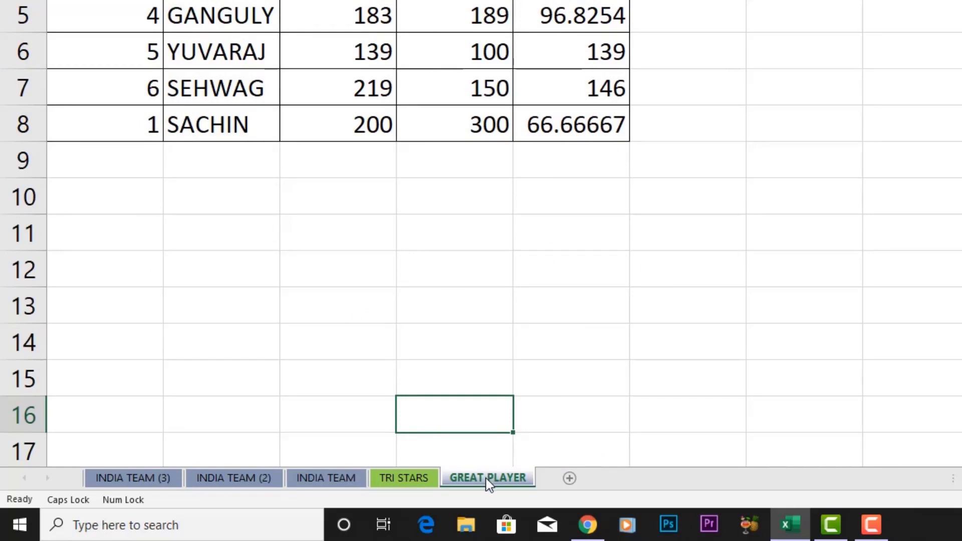
- Move GREAT PLAYER to (new book) via Move or Copy, creating Book1
right_click(489, 481)
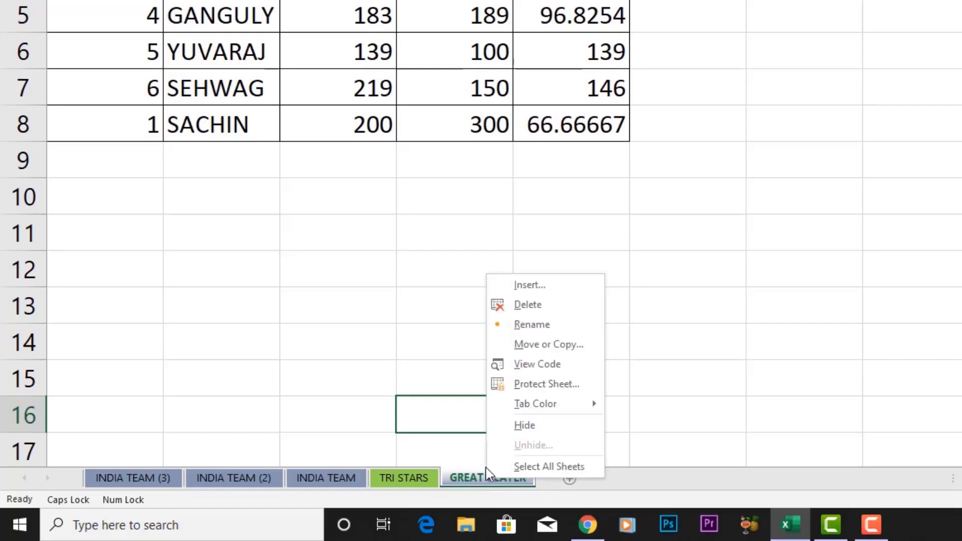
click(554, 344)
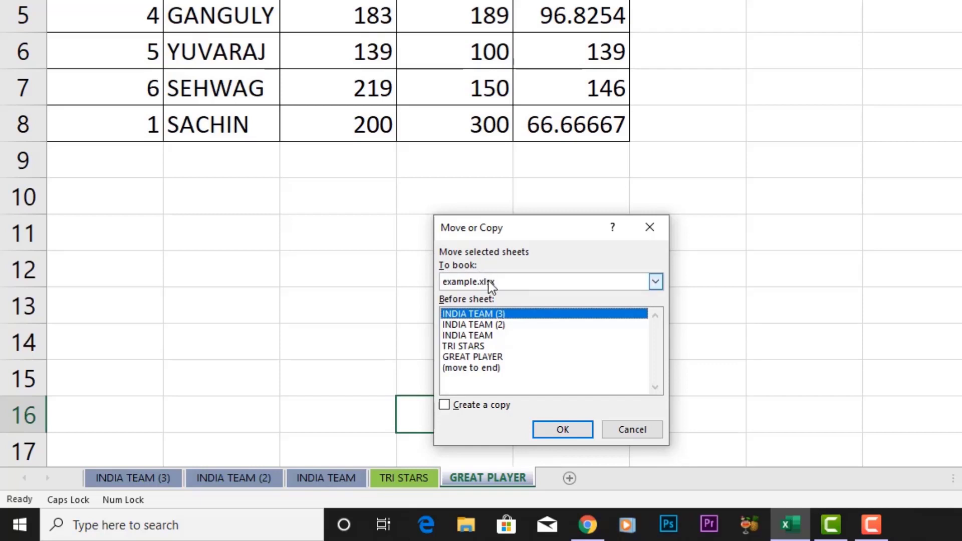
click(656, 283)
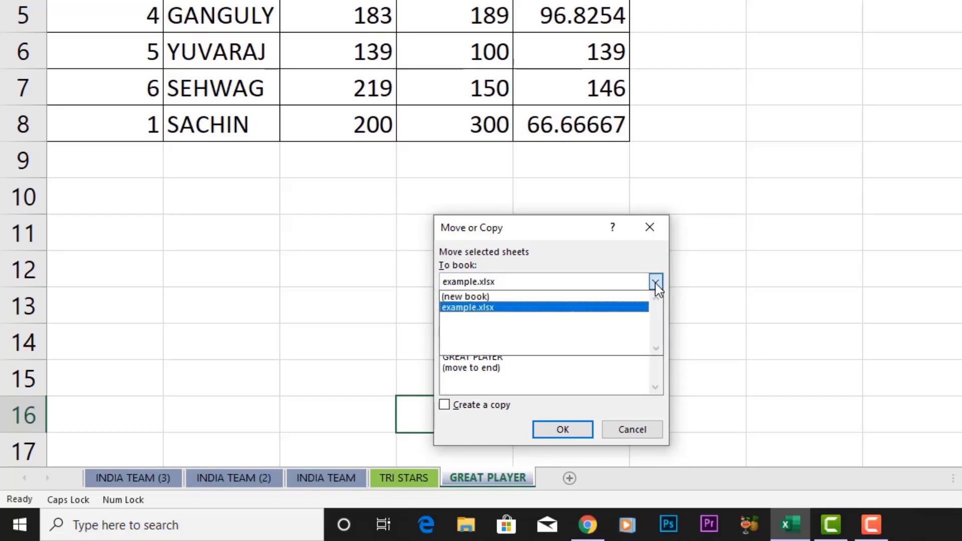
click(466, 300)
click(340, 471)
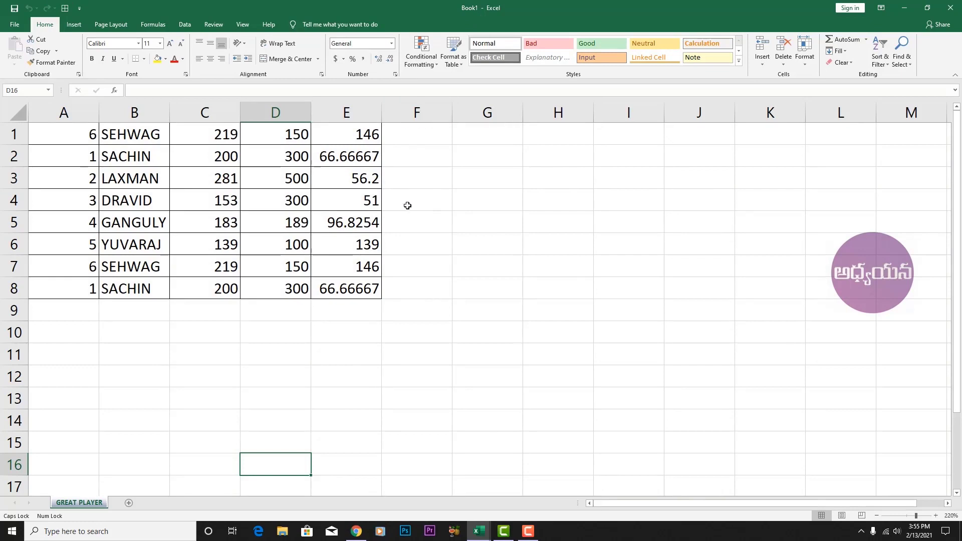
- Save the new workbook on the Desktop as INDIA and close its window
click(15, 25)
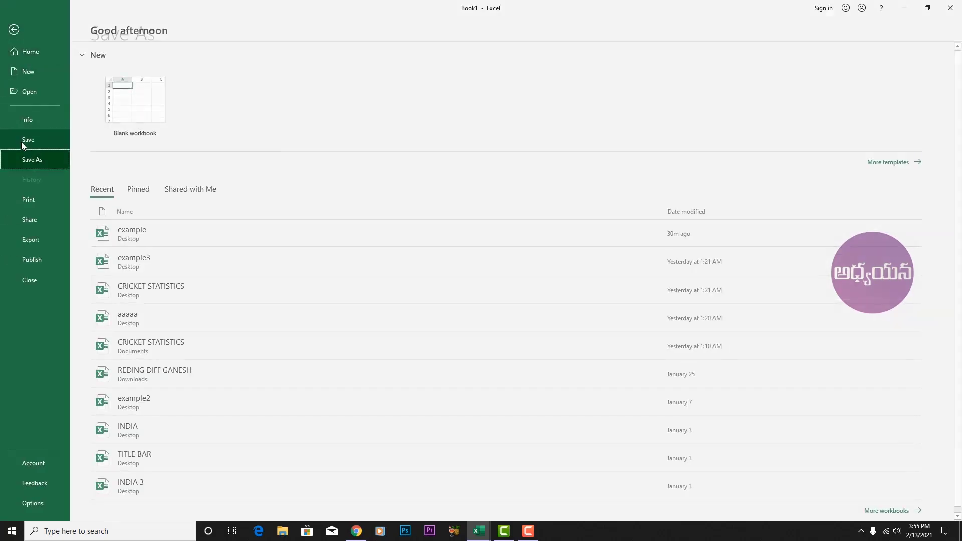
click(26, 157)
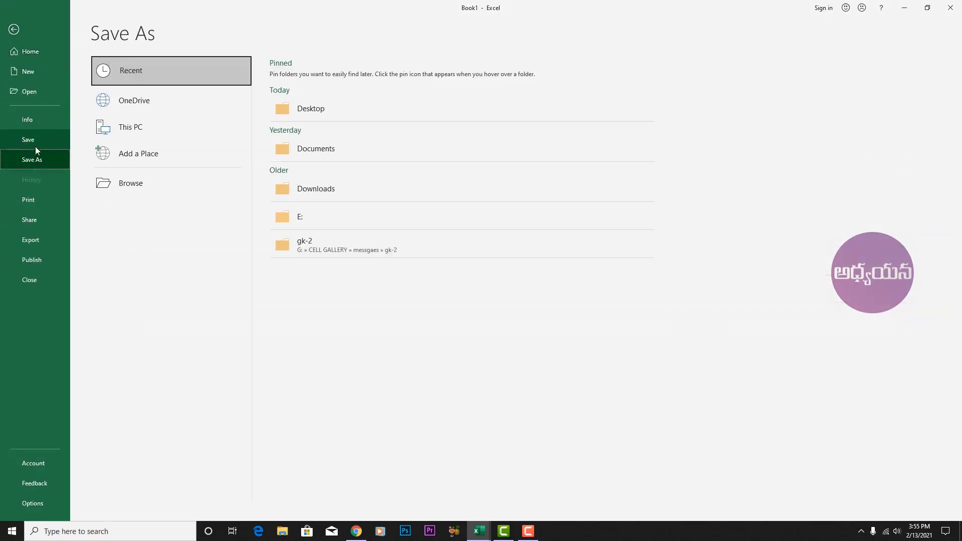
click(312, 116)
text(INDIA)
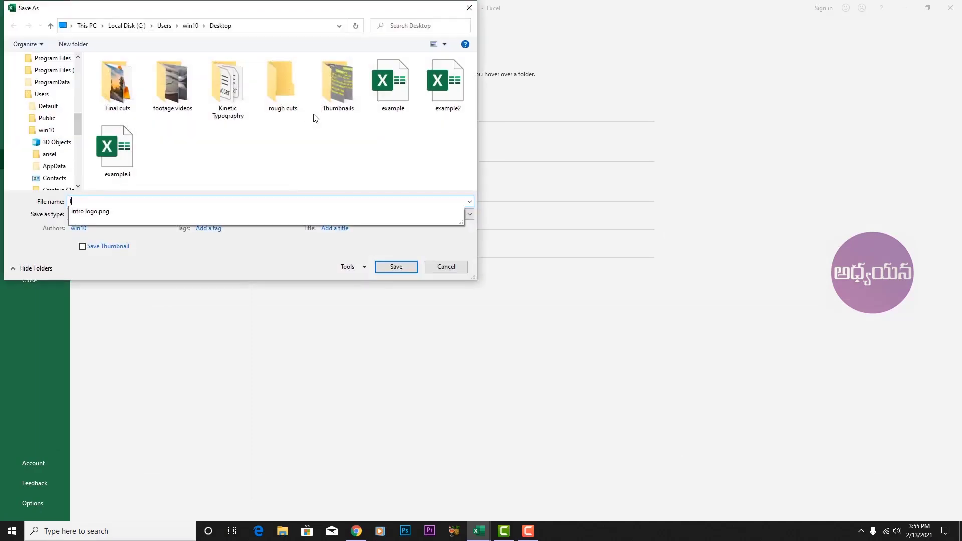
key(Return)
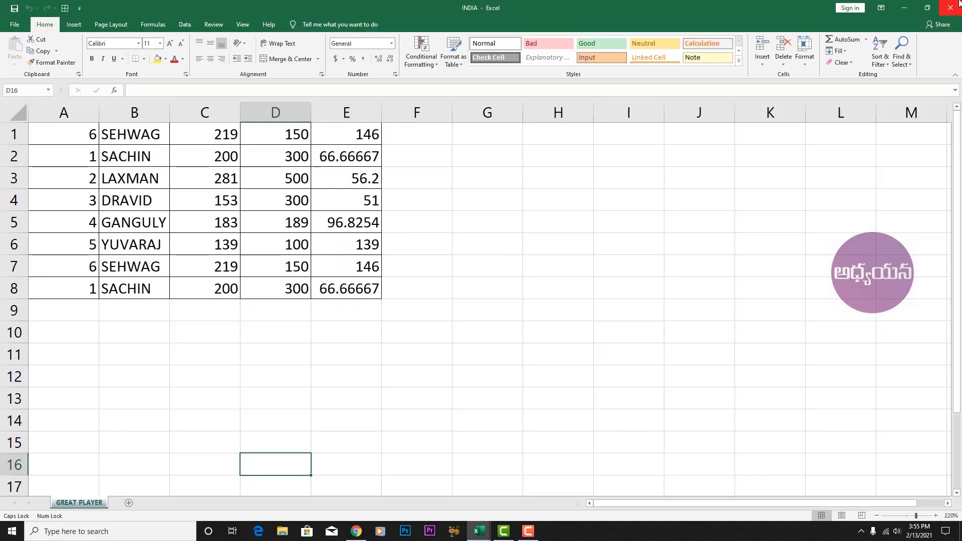
click(951, 8)
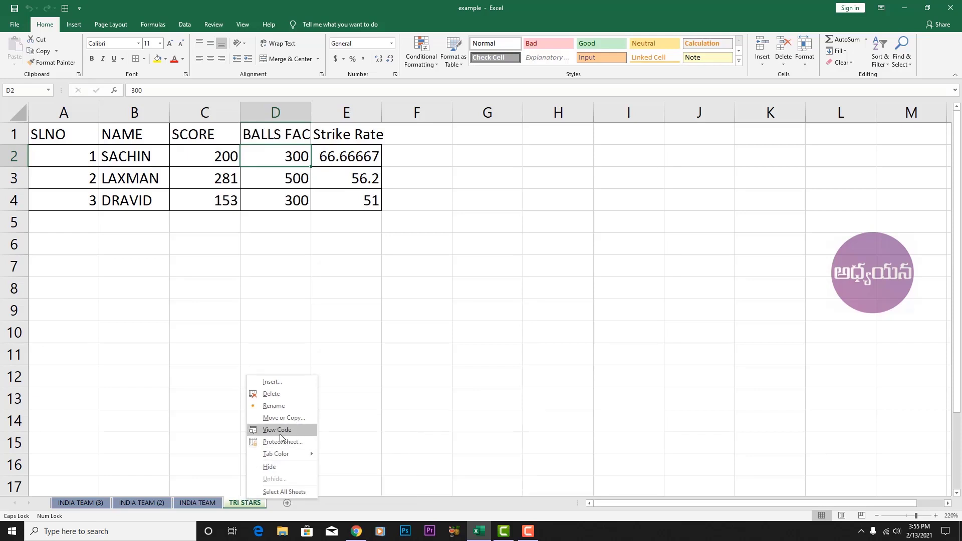
click(370, 418)
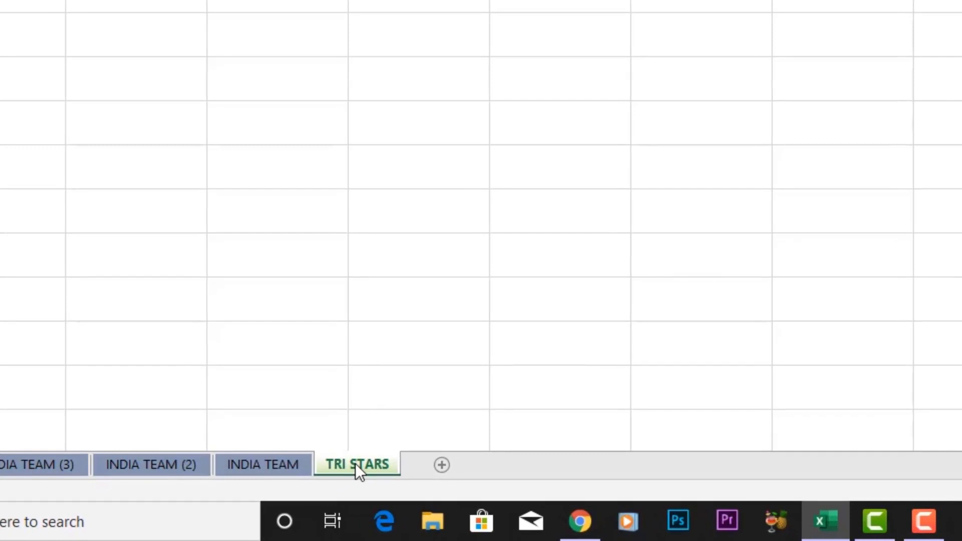
right_click(356, 466)
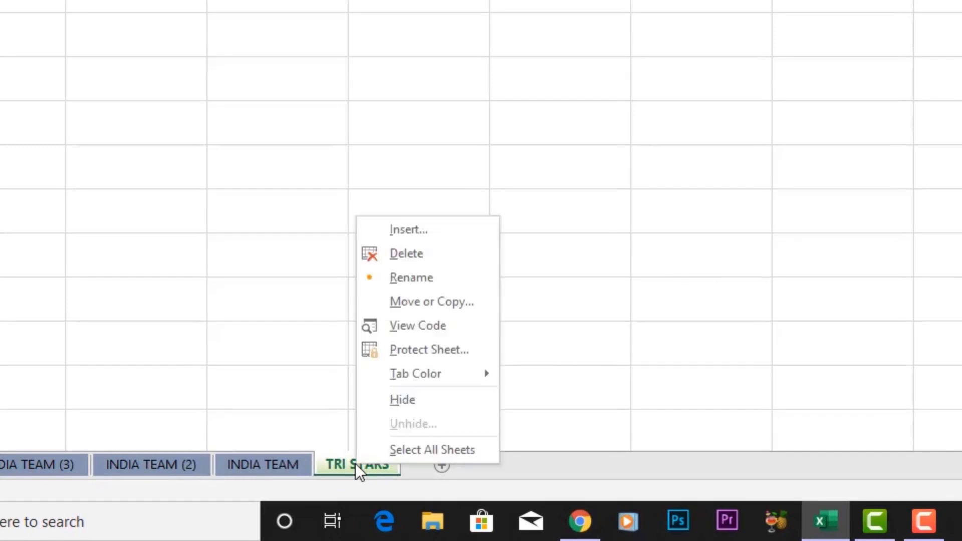
- Protect TRI STARS with a confirmed password, then test an edit and dismiss the warning
click(408, 354)
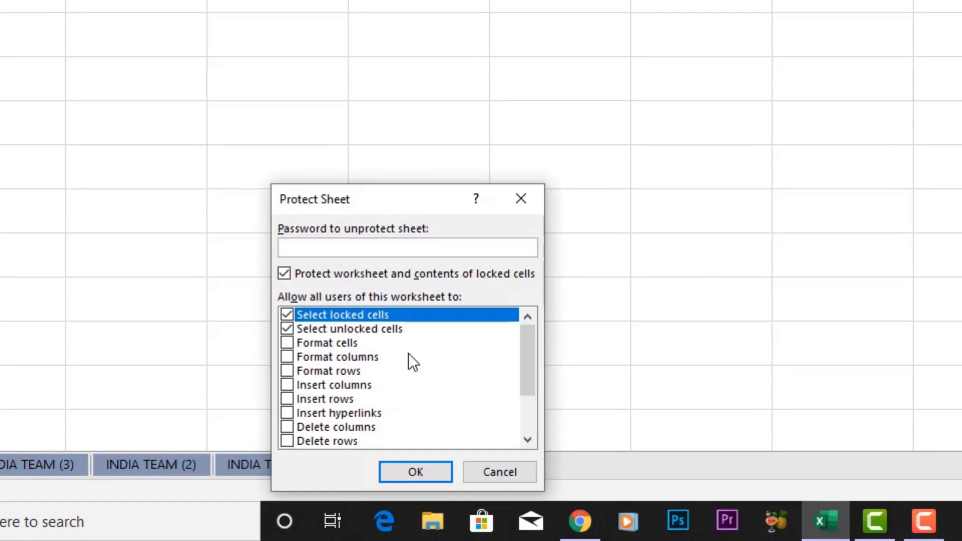
click(437, 471)
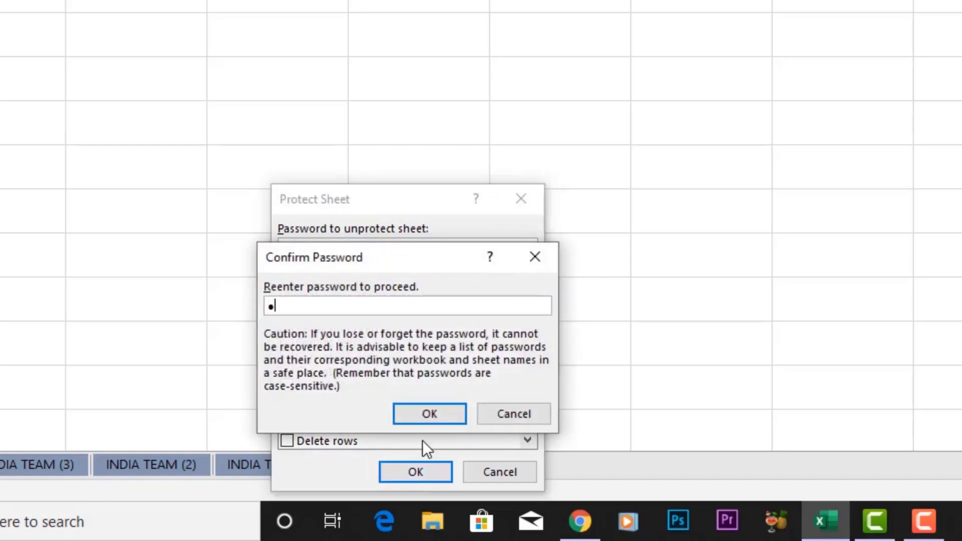
click(429, 416)
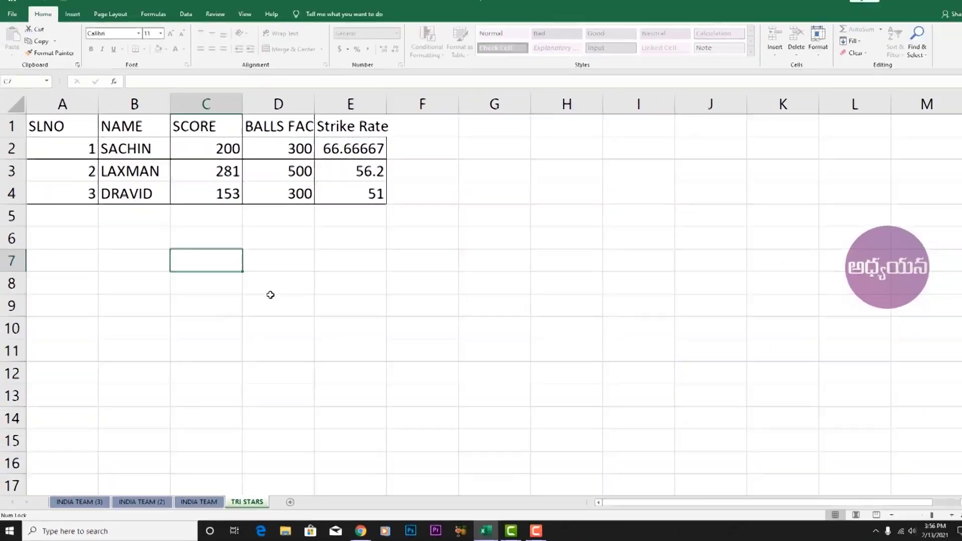
text(1)
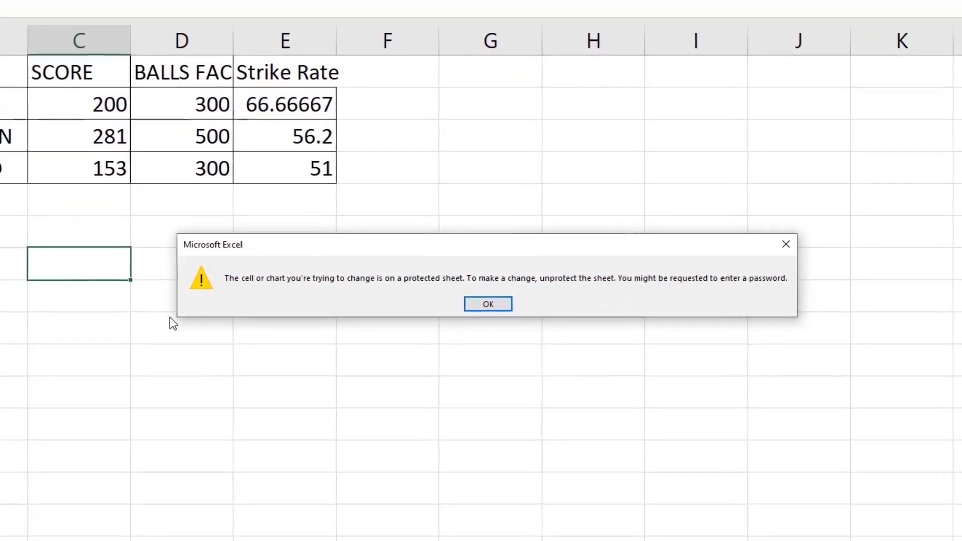
key(Return)
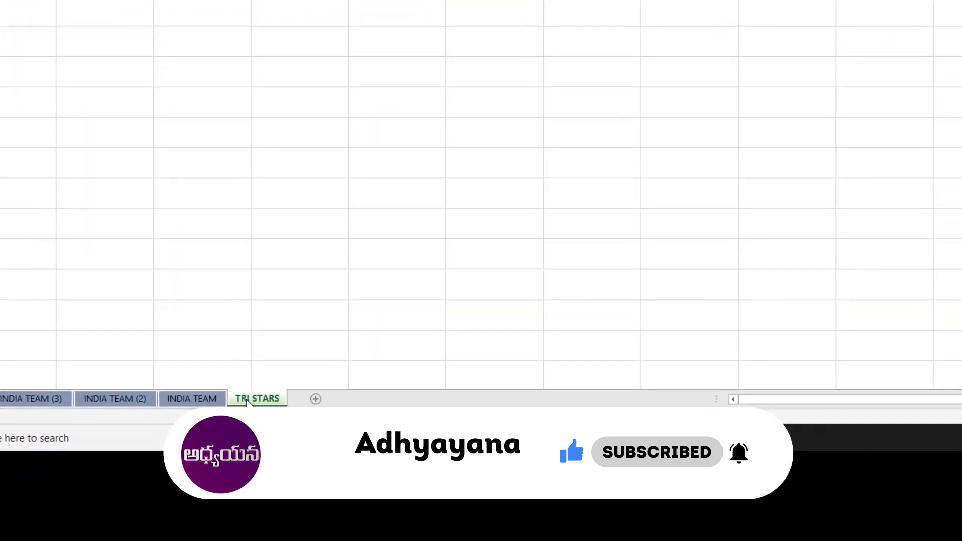
- Unprotect the TRI STARS sheet by entering its sheet password
right_click(246, 401)
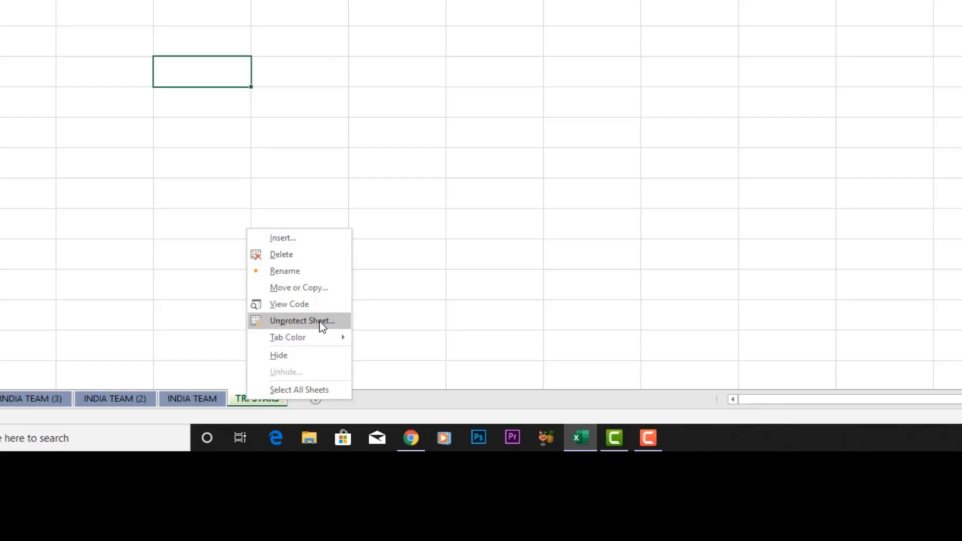
click(321, 323)
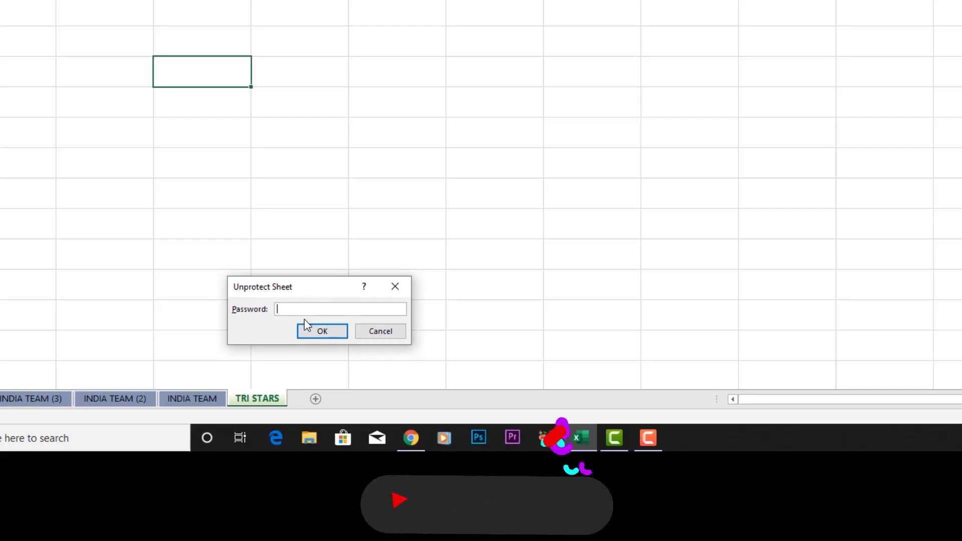
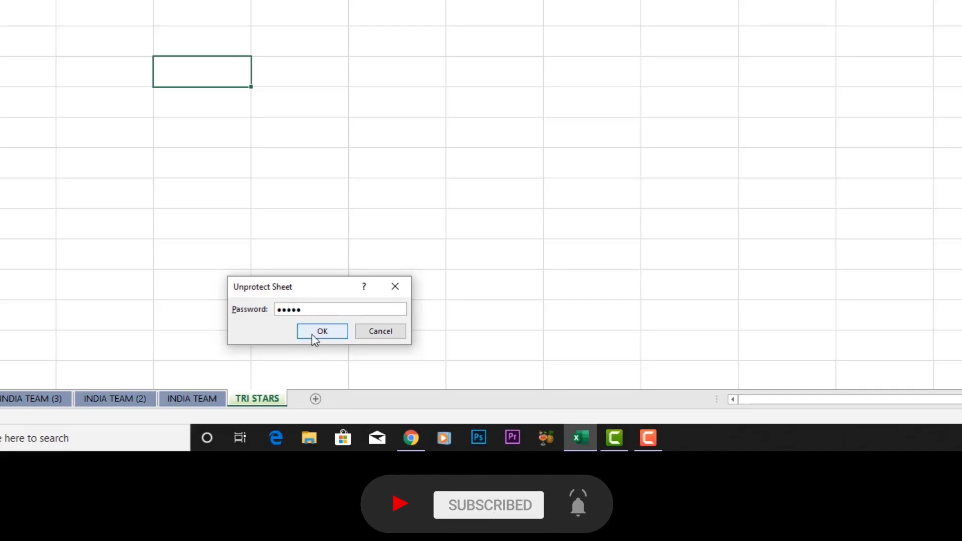
click(313, 332)
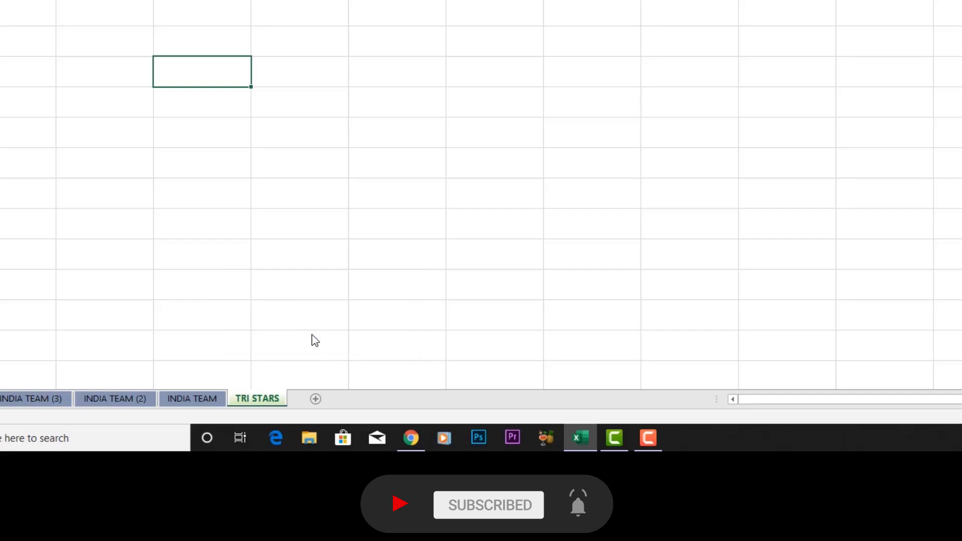
- Type test entries 'aaaa' into C7 and C8 to confirm the cells accept input
text(aaaa)
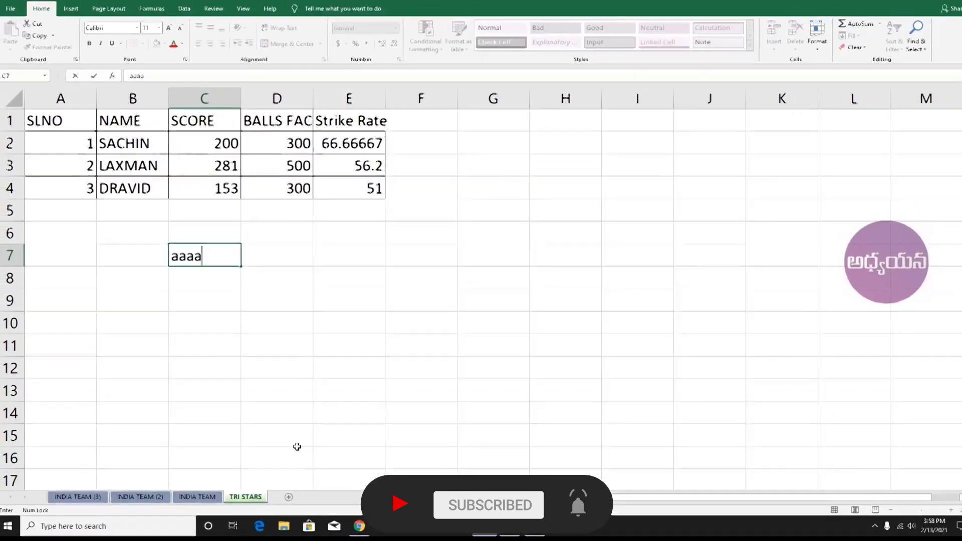
key(Return)
text(a)
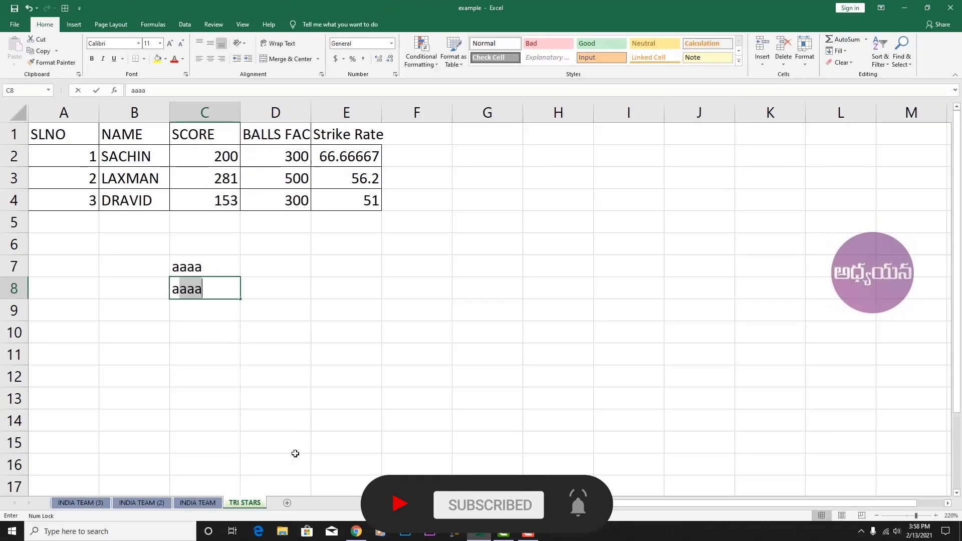
text(aaa)
key(Return)
text(aaaa)
key(Return)
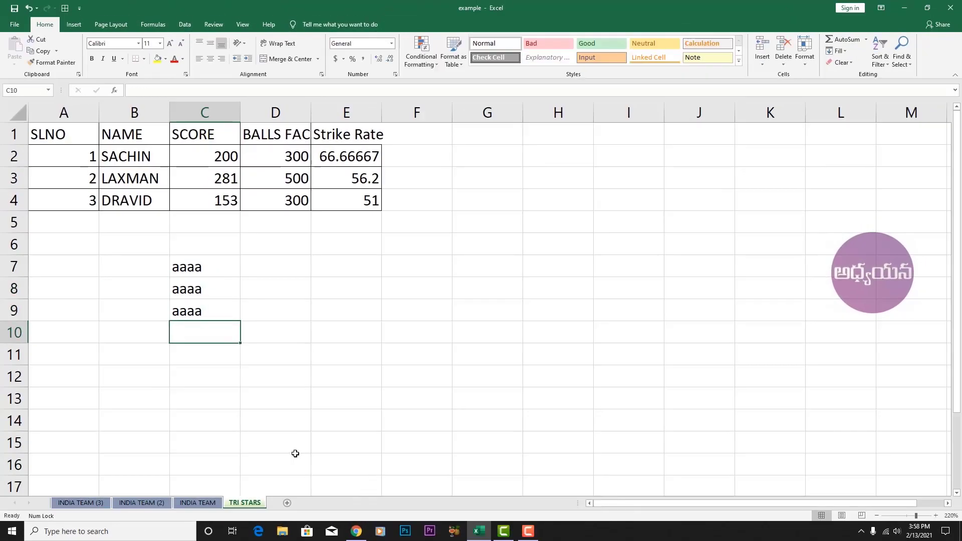
- Select the 'aaaa' test entries in column C and delete them
click(216, 266)
mouse_move(210, 286)
mouse_down()
mouse_move(211, 313)
mouse_move(203, 268)
mouse_up()
click(211, 313)
key(Delete)
key(Delete)
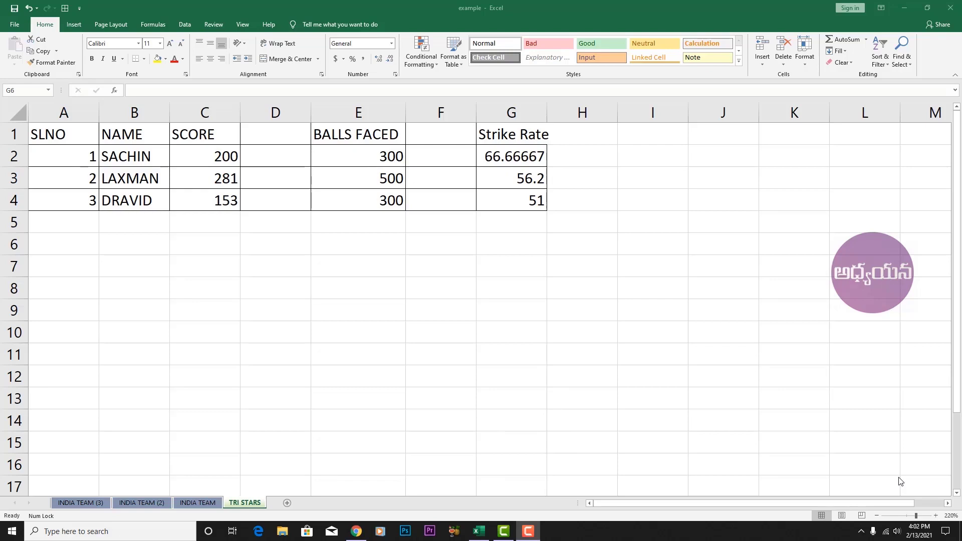
click(529, 532)
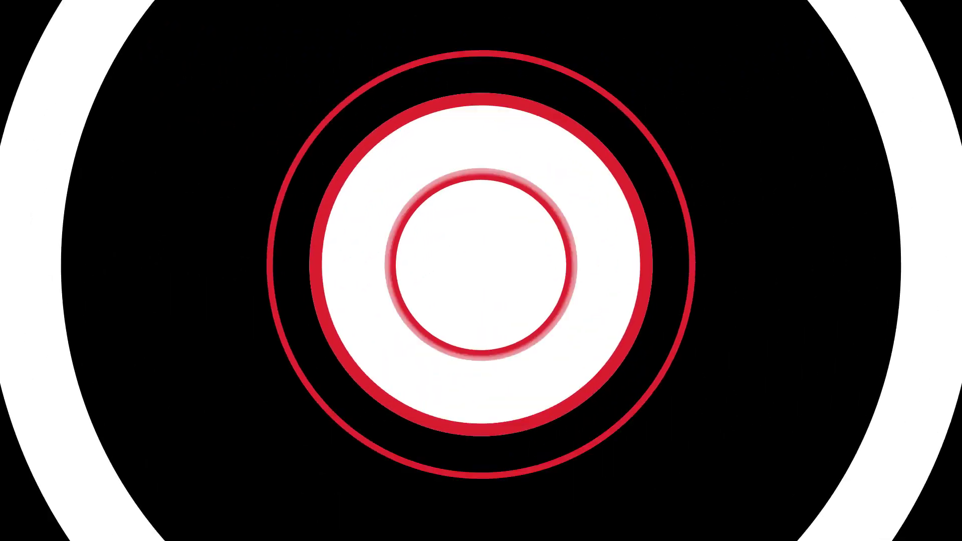